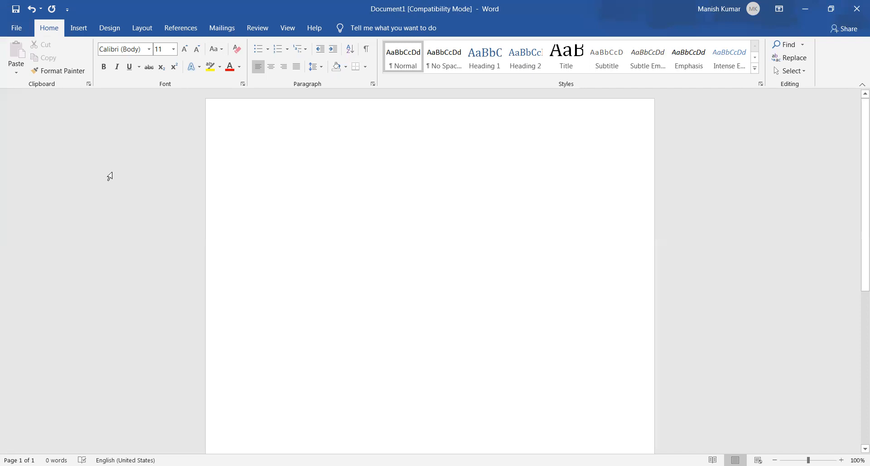
pyautogui.hotkey('alt', 'space')
pyautogui.press('Up')
pyautogui.press('Up')
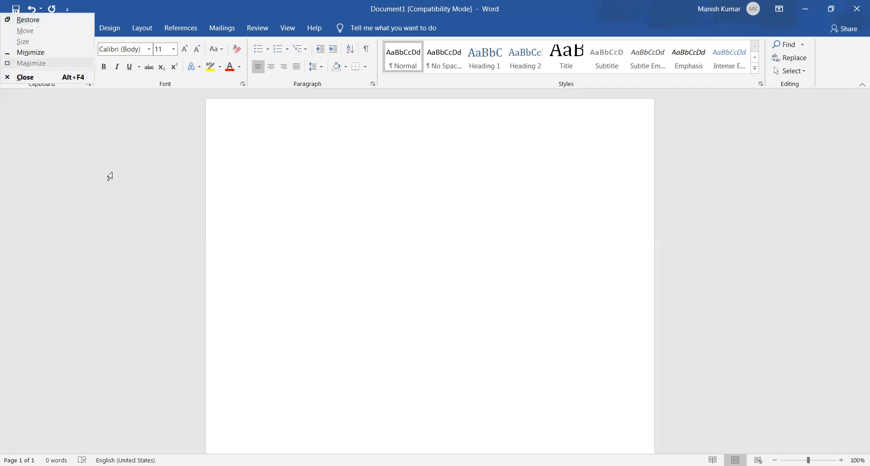
pyautogui.press('Escape')
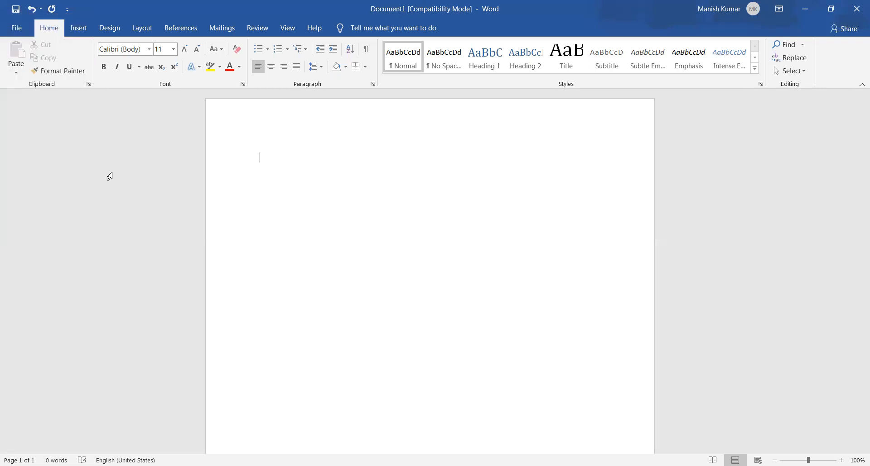
# Start a bulleted list in the blank document and enter two first names as its first two items
pyautogui.hotkey('ctrl', 'shift', 'l')
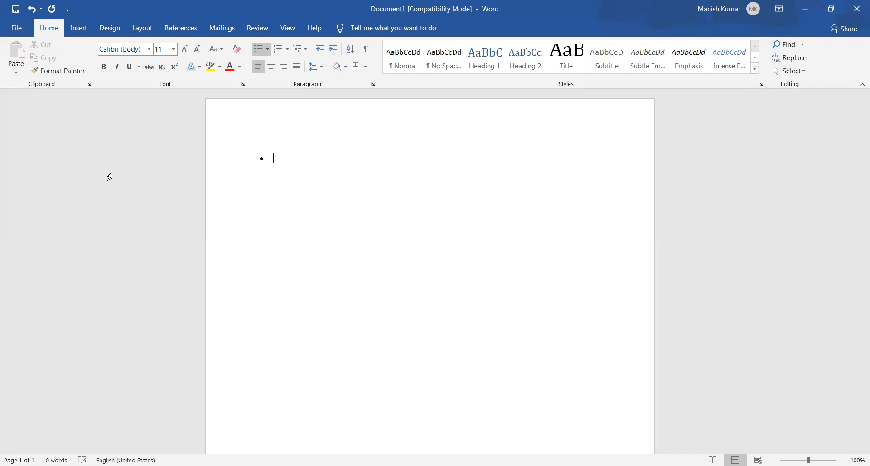
pyautogui.write('sunny')
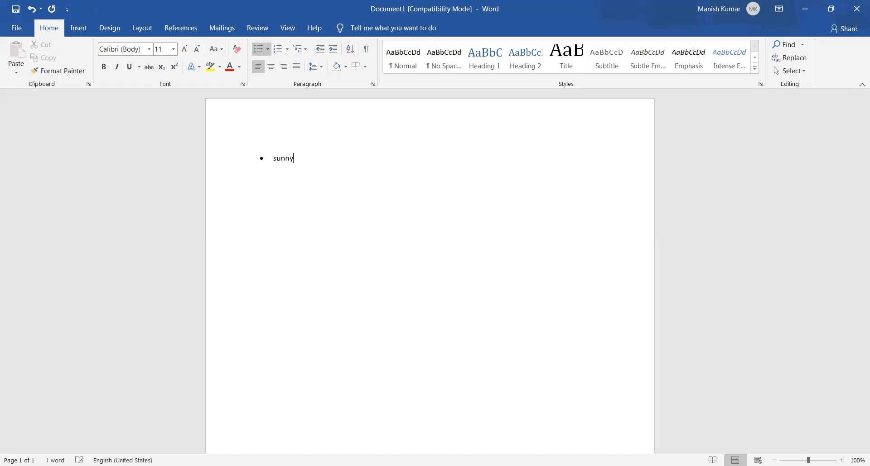
pyautogui.press('Return')
pyautogui.write('raju')
pyautogui.press('Return')
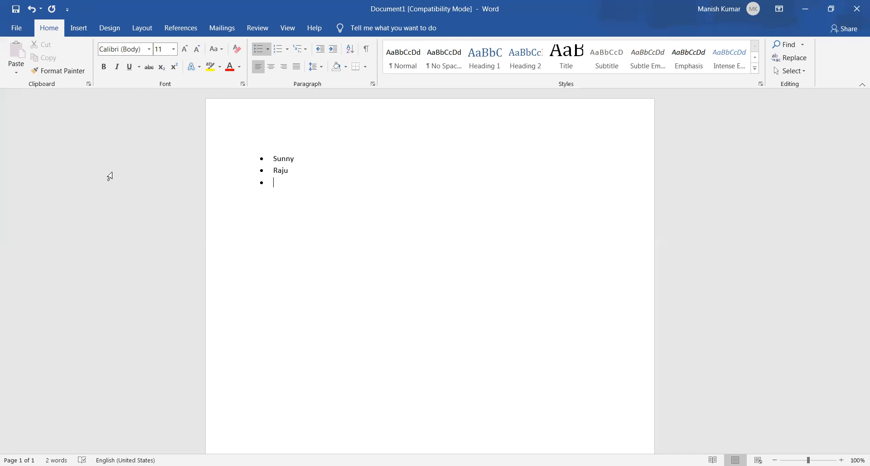
# Add three more first names as separate bullet items, correcting the misspelled third name
pyautogui.write('Musk')
pyautogui.press('BackSpace')
pyautogui.press('BackSpace')
pyautogui.write('ke')
pyautogui.press('BackSpace')
pyautogui.press('BackSpace')
pyautogui.press('BackSpace')
pyautogui.press('BackSpace')
pyautogui.write('Mukesh ')
pyautogui.write('Mohit ')
pyautogui.write('Prashant')
pyautogui.press('Return')
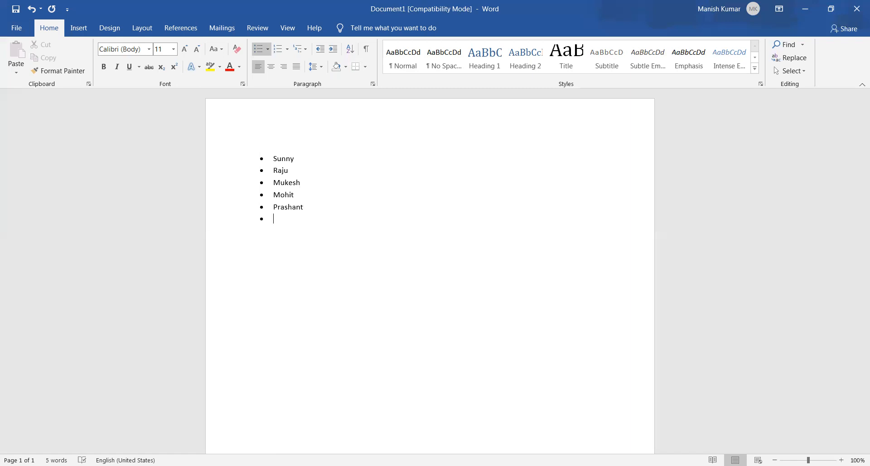
# End the bulleted list after the fifth item and enter one more first name as a plain line below it
pyautogui.press('BackSpace')
pyautogui.write('manish')
pyautogui.press('Return')
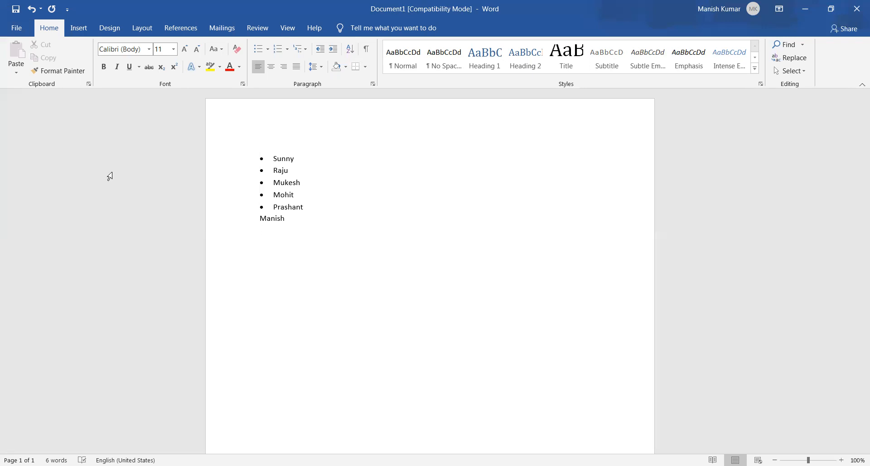
# Delete the unbulleted name below the list and return to the beginning of the list
pyautogui.press('Up')
pyautogui.press('Down')
pyautogui.hotkey('ctrl', 'BackSpace')
pyautogui.press('Up')
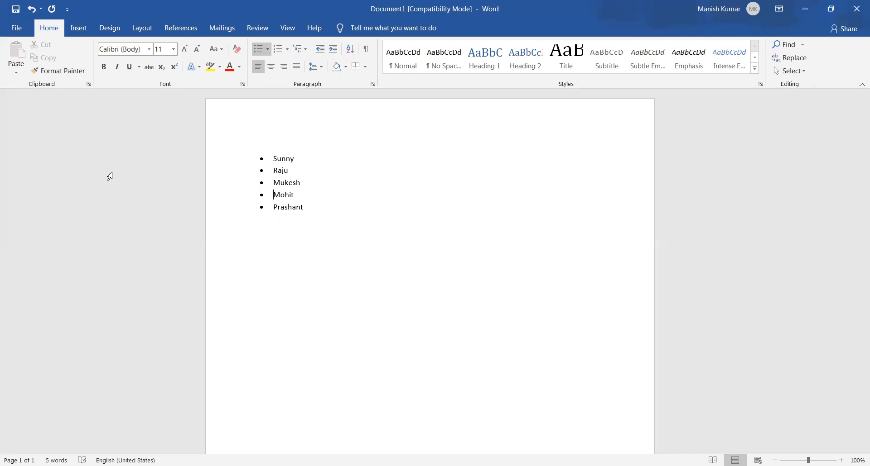
pyautogui.press('Up')
pyautogui.press('Up')
# Preview the bullet library's styles, including None, the check mark and the arrow, on the entire list
pyautogui.hotkey('ctrl', 'a')
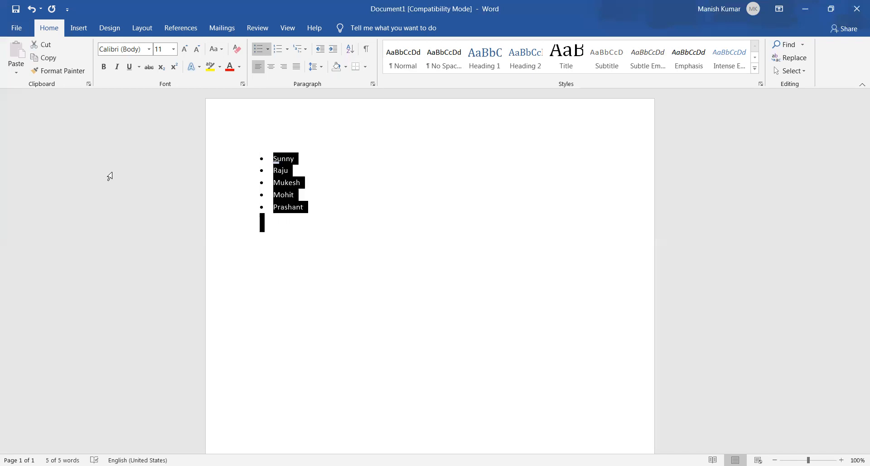
pyautogui.press('alt')
pyautogui.press('h')
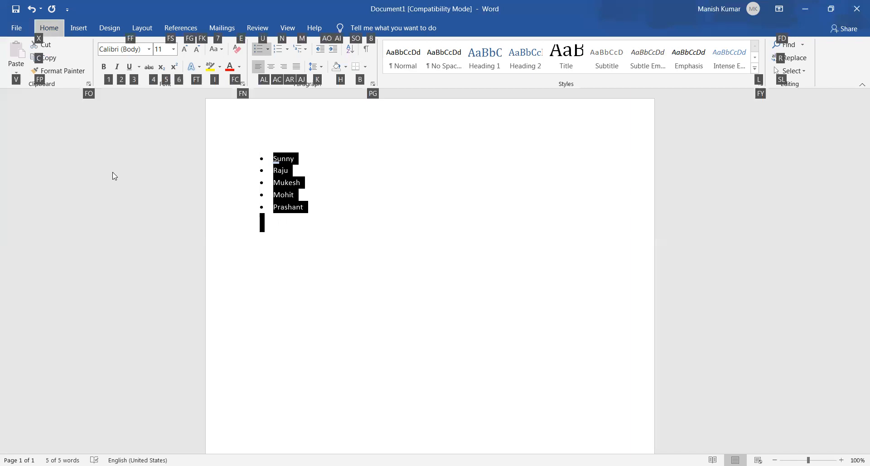
pyautogui.press('u')
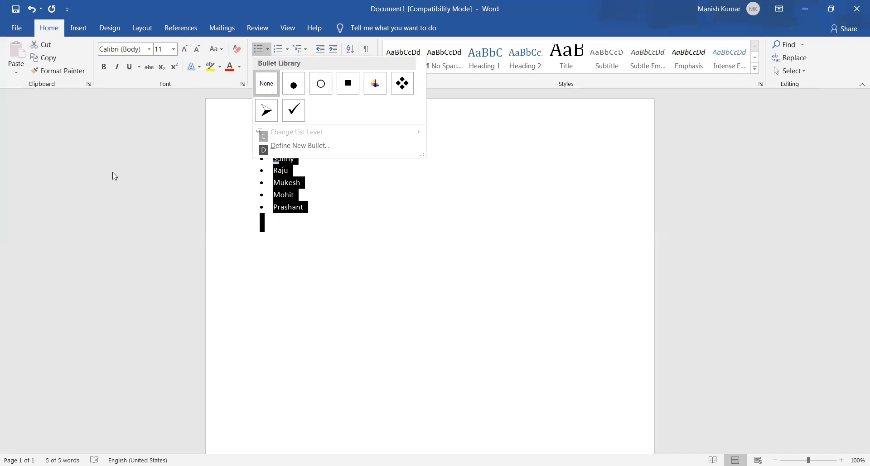
pyautogui.press('Down')
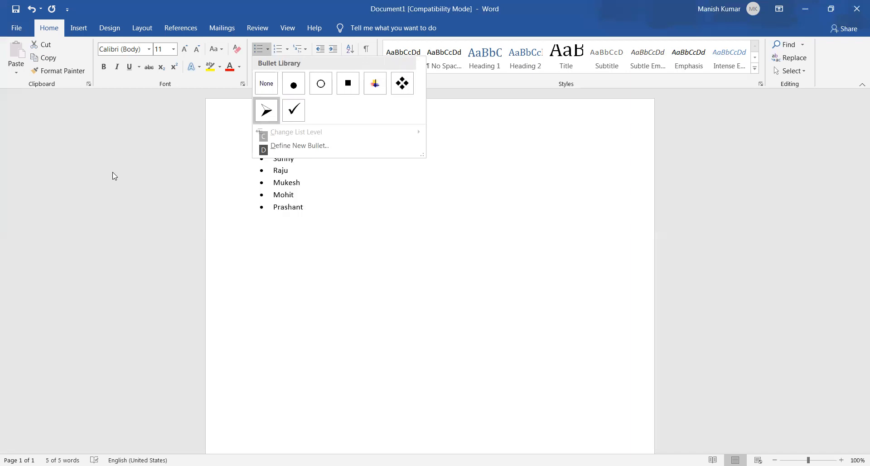
pyautogui.press('Up')
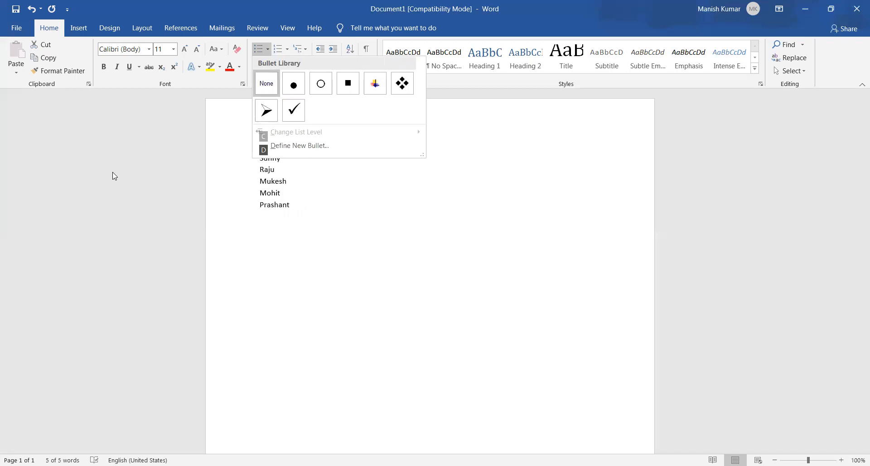
pyautogui.press('Down')
pyautogui.press('Down')
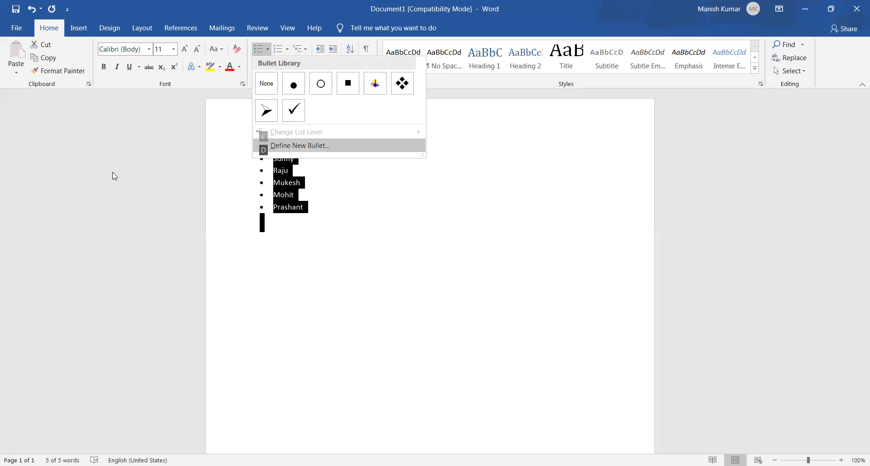
pyautogui.press('Up')
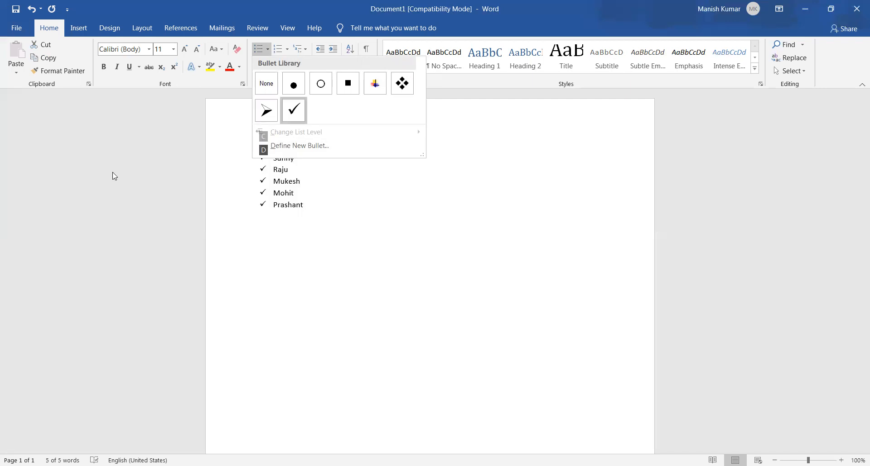
pyautogui.press('Left')
pyautogui.press('Right')
pyautogui.press('Up')
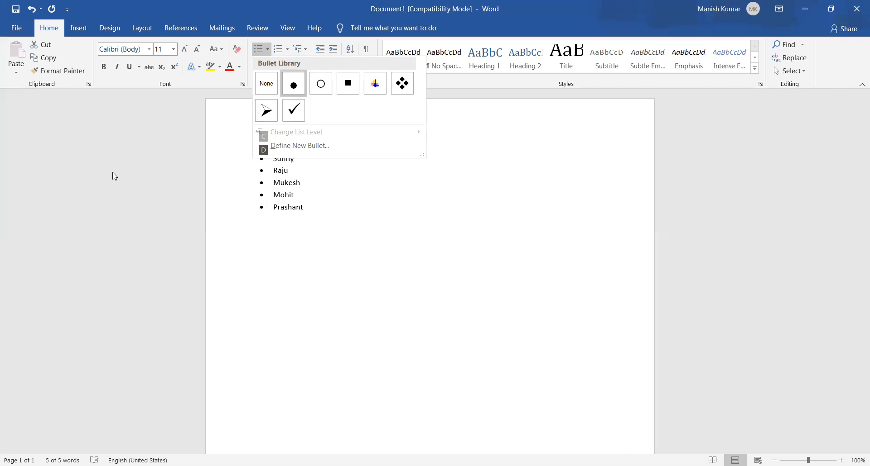
pyautogui.press('Up')
pyautogui.press('Up')
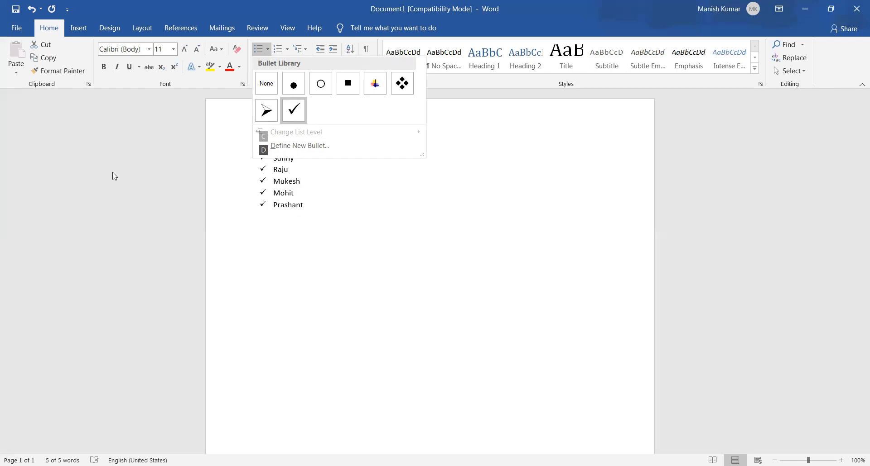
pyautogui.press('Up')
pyautogui.press('Up')
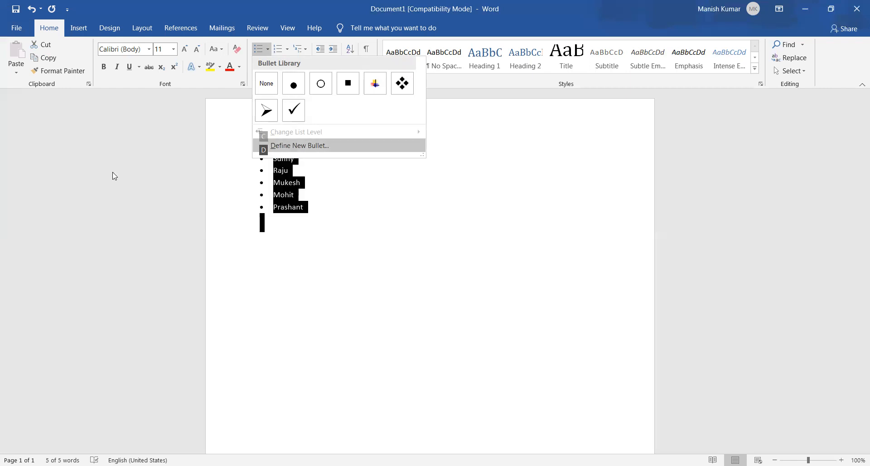
pyautogui.press('Up')
pyautogui.press('Left')
pyautogui.press('Right')
pyautogui.press('Left')
pyautogui.press('Right')
pyautogui.press('Left')
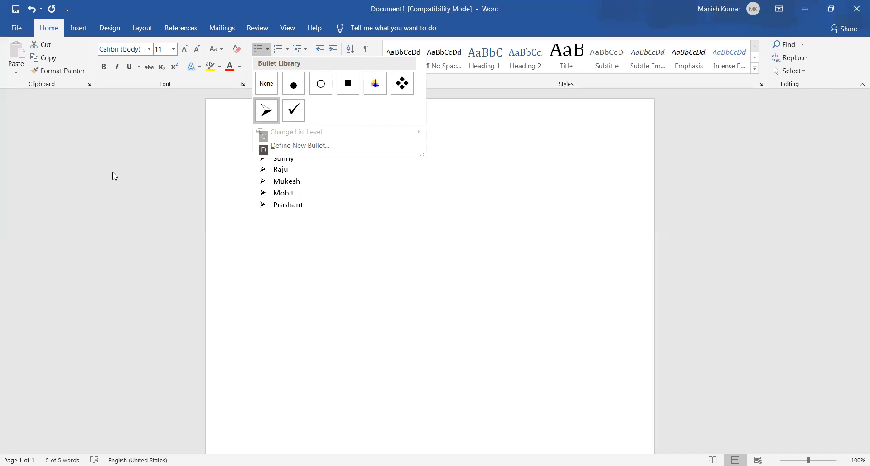
pyautogui.press('Right')
pyautogui.press('Left')
# Remove the bullets from all five names by applying the None style, and deselect the text
pyautogui.press('Down')
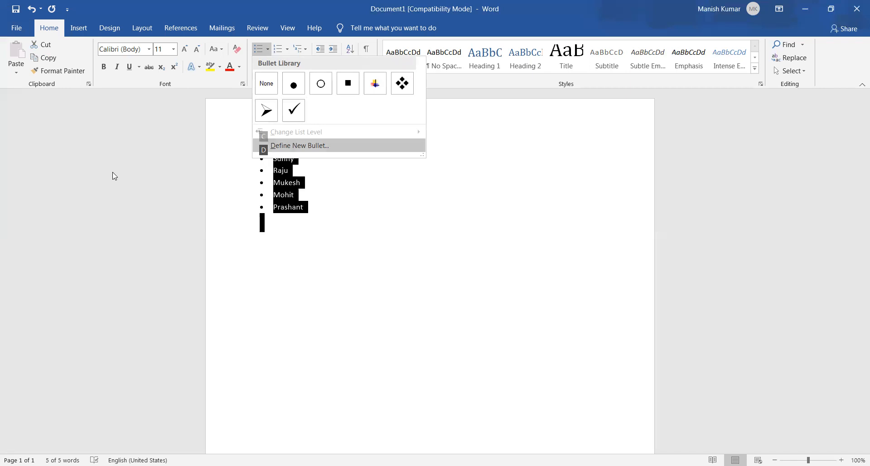
pyautogui.press('Down')
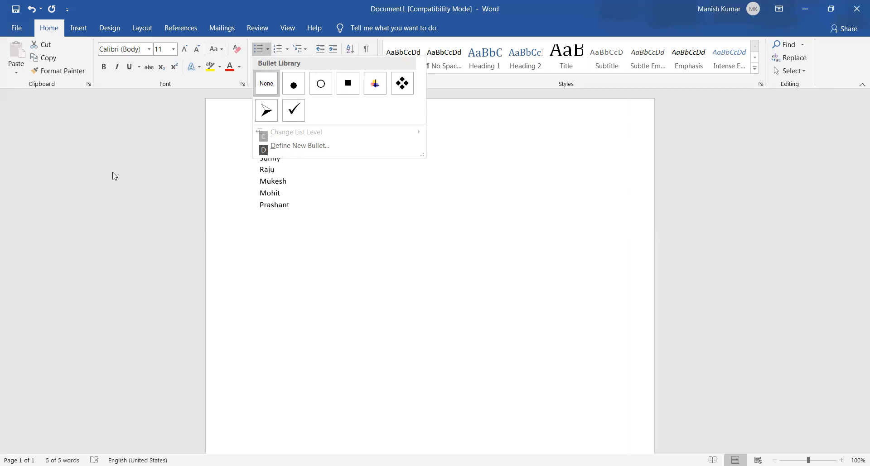
pyautogui.press('Return')
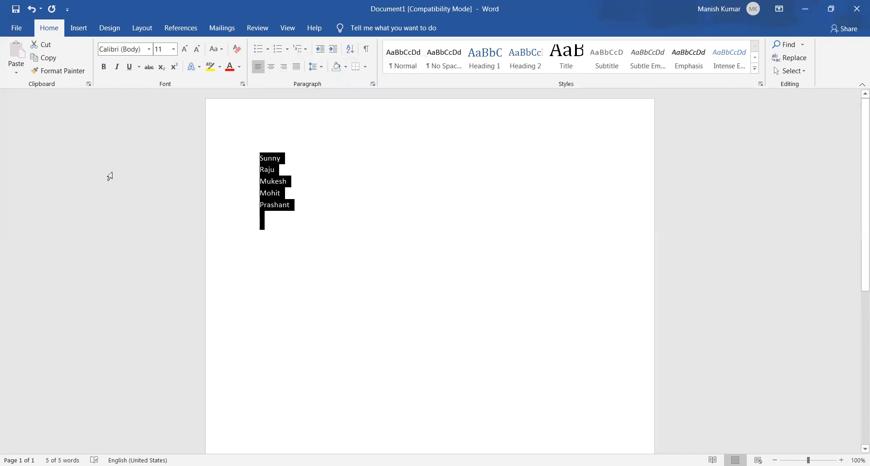
pyautogui.press('Left')
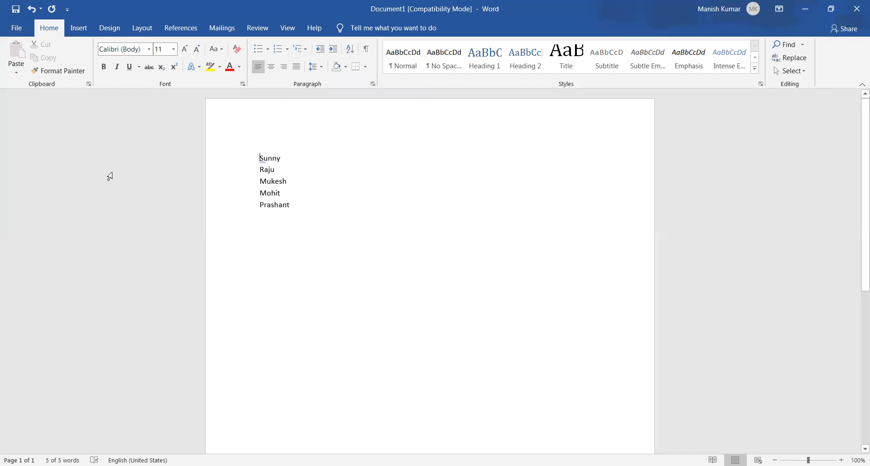
pyautogui.press('Down')
pyautogui.press('Down')
pyautogui.press('Down')
pyautogui.press('Down')
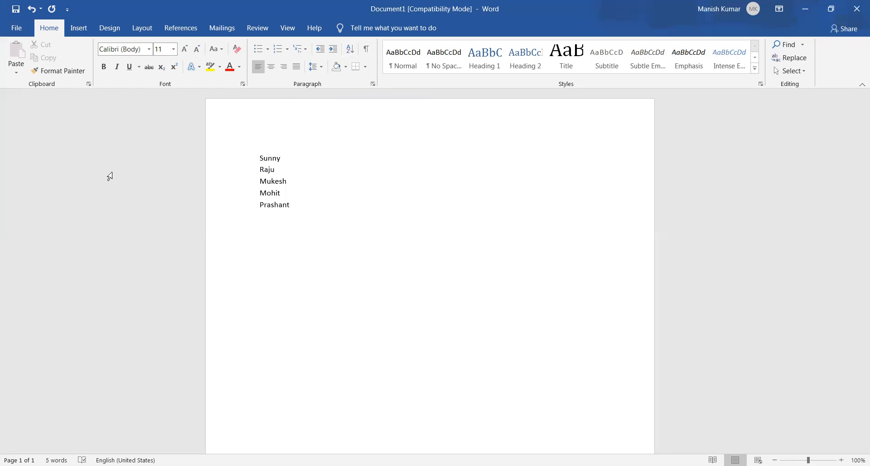
# Apply the arrow bullet style from the bullet library to all five names
pyautogui.hotkey('ctrl', 'a')
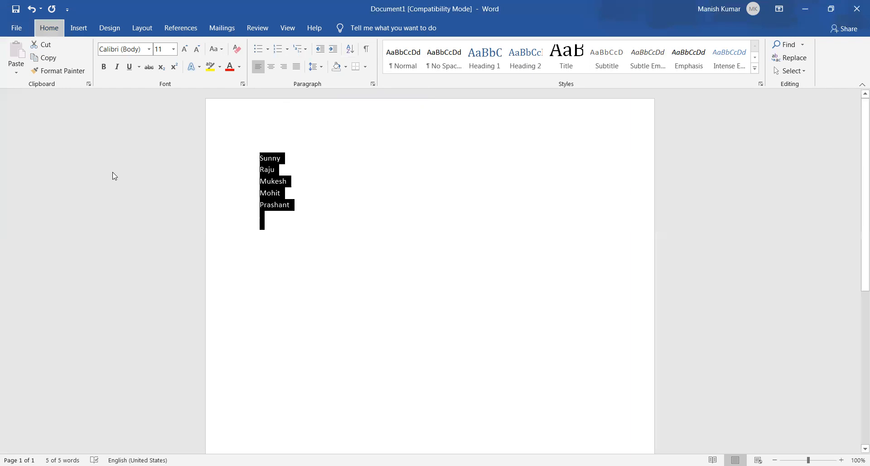
pyautogui.press('alt')
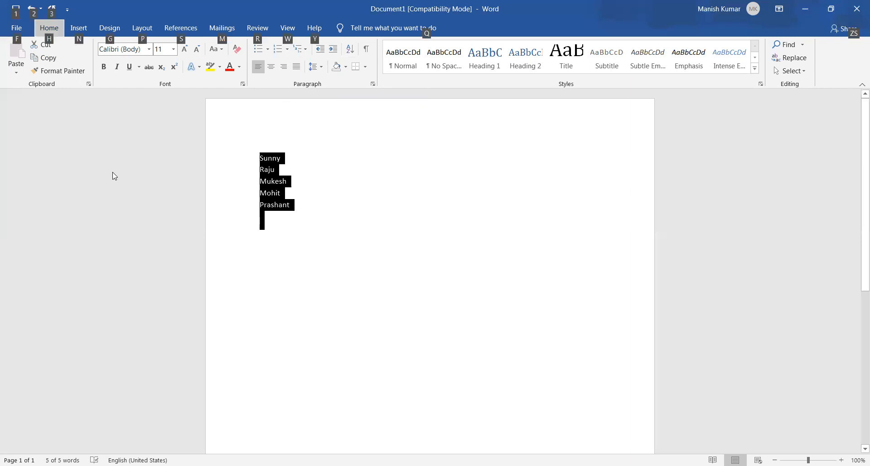
pyautogui.press('Tab')
pyautogui.press('Tab')
pyautogui.press('Tab')
pyautogui.press('Tab')
pyautogui.press('Tab')
pyautogui.press('Tab')
pyautogui.press('Tab')
pyautogui.press('Tab')
pyautogui.press('Tab')
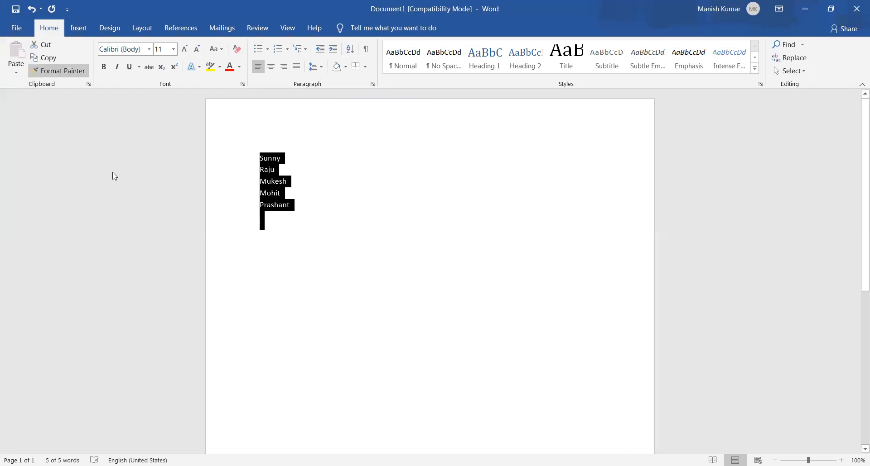
pyautogui.press('Tab')
pyautogui.press('Tab')
pyautogui.press('Tab')
pyautogui.press('Tab')
pyautogui.press('Tab')
pyautogui.press('Tab')
pyautogui.press('Tab')
pyautogui.press('Tab')
pyautogui.press('Tab')
pyautogui.press('Tab')
pyautogui.press('Tab')
pyautogui.press('Tab')
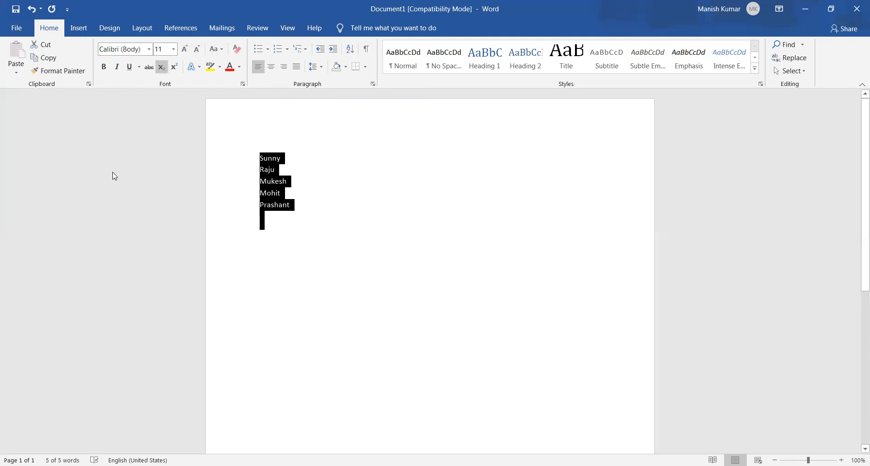
pyautogui.press('Tab')
pyautogui.press('Tab')
pyautogui.press('Tab')
pyautogui.press('Tab')
pyautogui.press('Tab')
pyautogui.press('Tab')
pyautogui.press('Tab')
pyautogui.press('Tab')
pyautogui.press('Tab')
pyautogui.hotkey('shift', 'Tab')
pyautogui.hotkey('shift', 'Tab')
pyautogui.hotkey('shift', 'Tab')
pyautogui.hotkey('shift', 'Tab')
pyautogui.hotkey('shift', 'Tab')
pyautogui.hotkey('shift', 'Tab')
pyautogui.hotkey('shift', 'Tab')
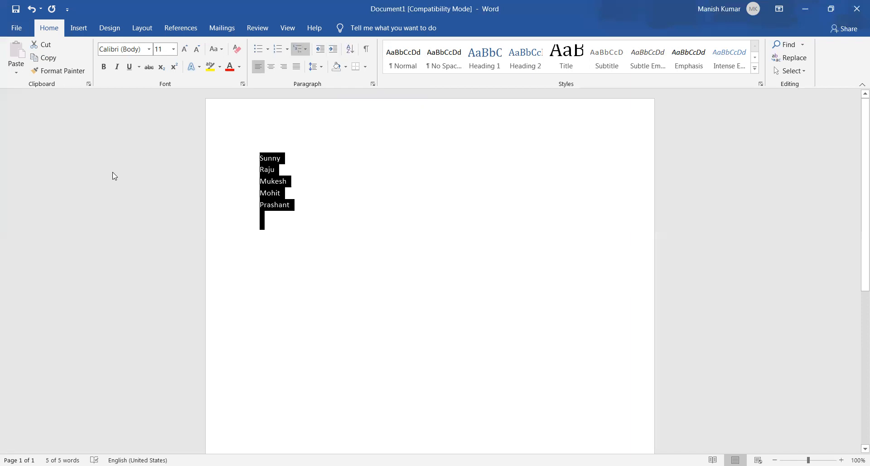
pyautogui.hotkey('shift', 'Tab')
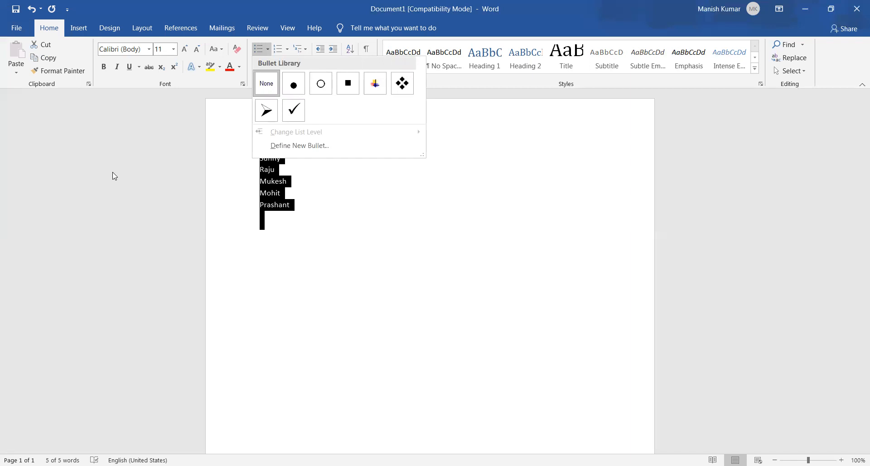
pyautogui.press('Down')
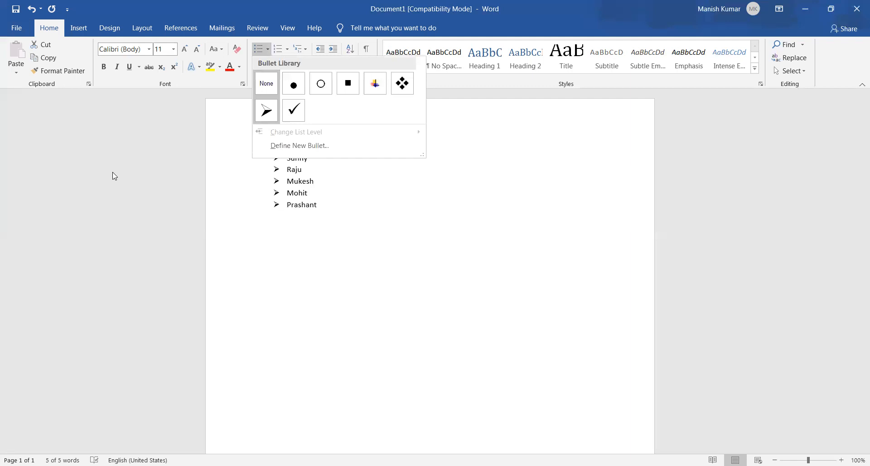
pyautogui.press('Down')
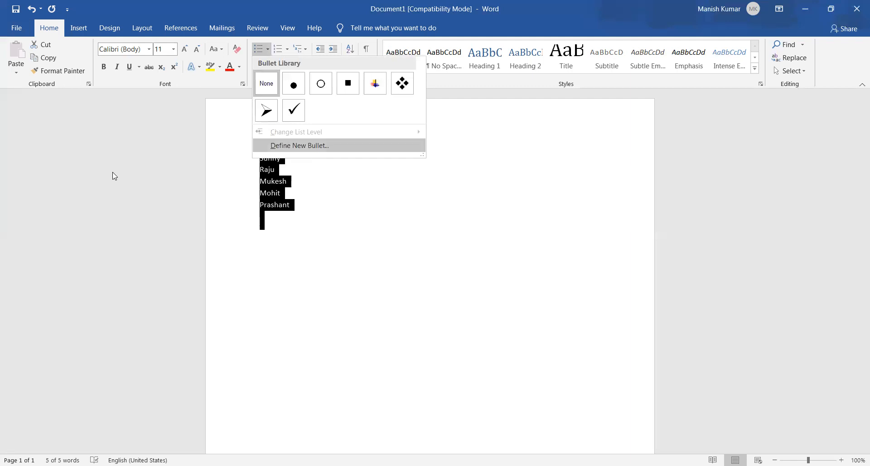
pyautogui.press('Up')
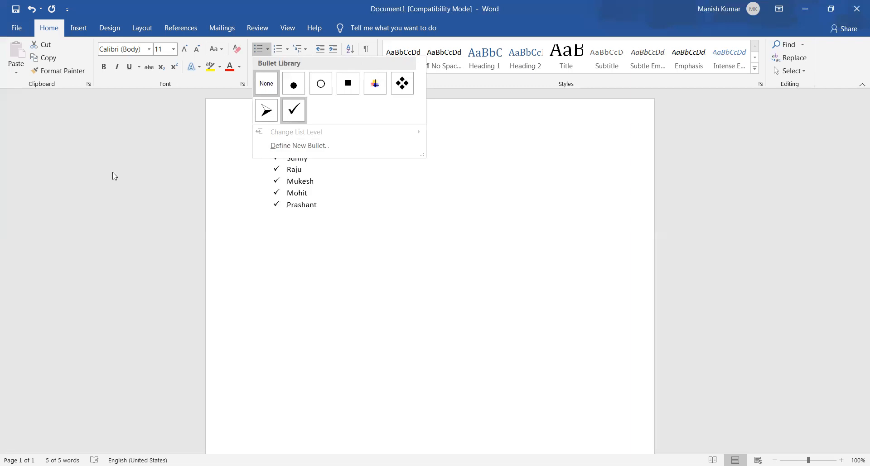
pyautogui.press('Left')
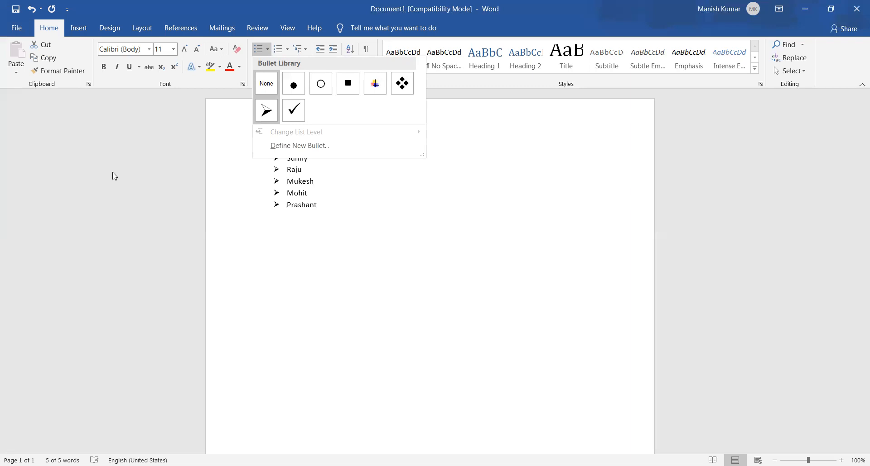
pyautogui.press('Return')
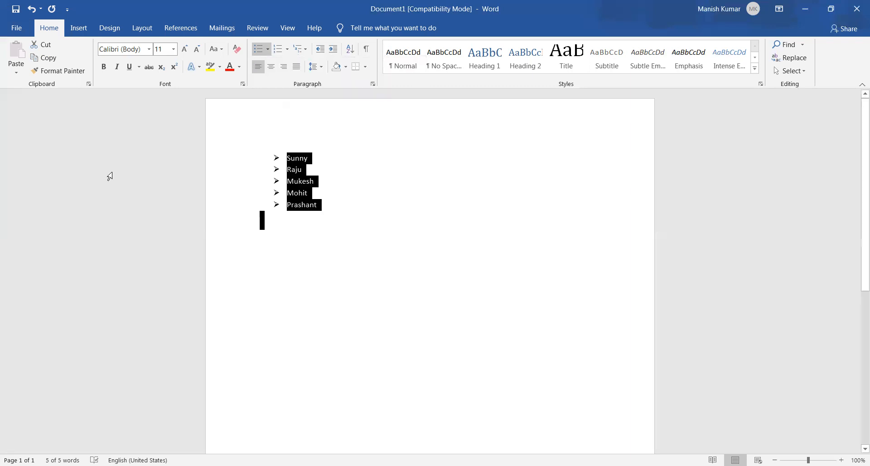
# Deselect the five names and place the cursor on the empty line below the list
pyautogui.press('Left')
pyautogui.press('Down')
pyautogui.press('Down')
pyautogui.press('Down')
pyautogui.press('Down')
pyautogui.press('Down')
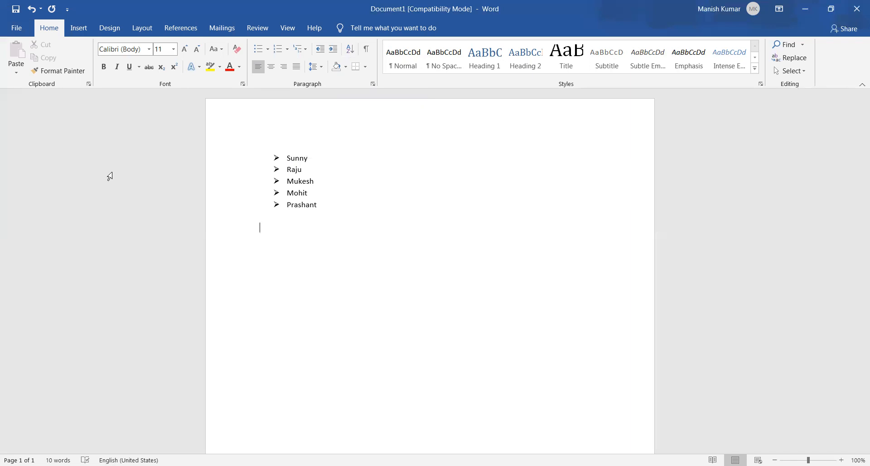
pyautogui.press('s')
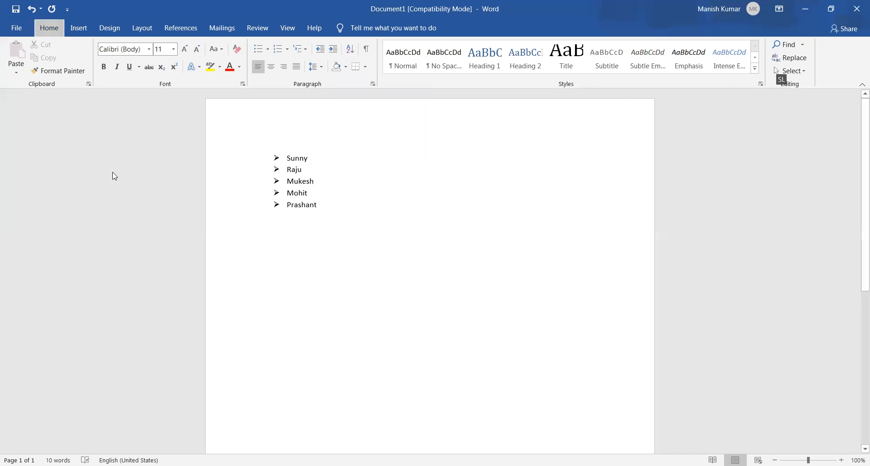
pyautogui.press('n')
pyautogui.press('Escape')
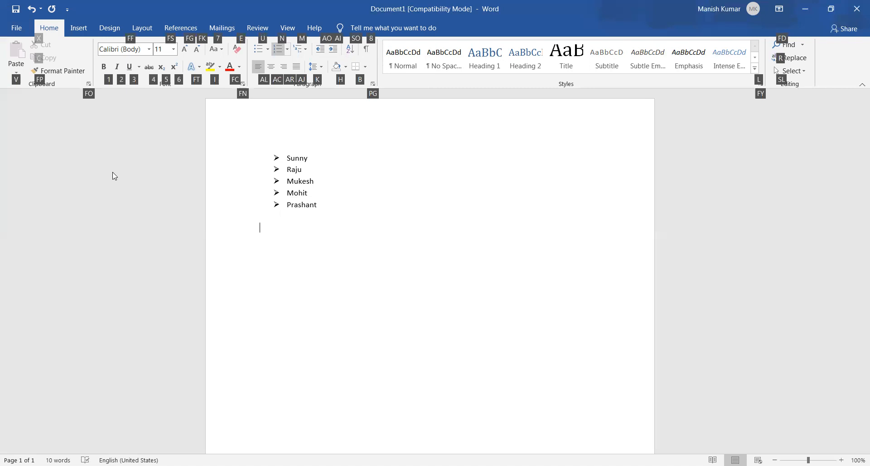
pyautogui.press('Escape')
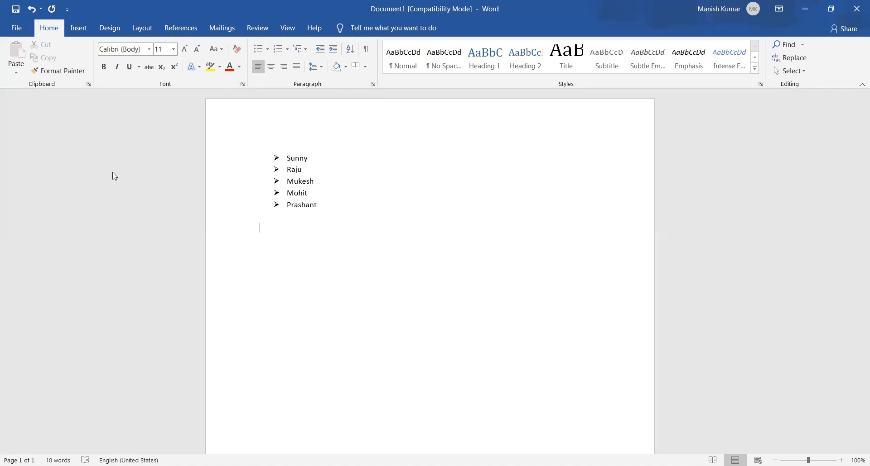
# Start a second bulleted list with the check mark style on the empty line below the names
pyautogui.hotkey('alt', 'h')
pyautogui.press('u')
pyautogui.press('Down')
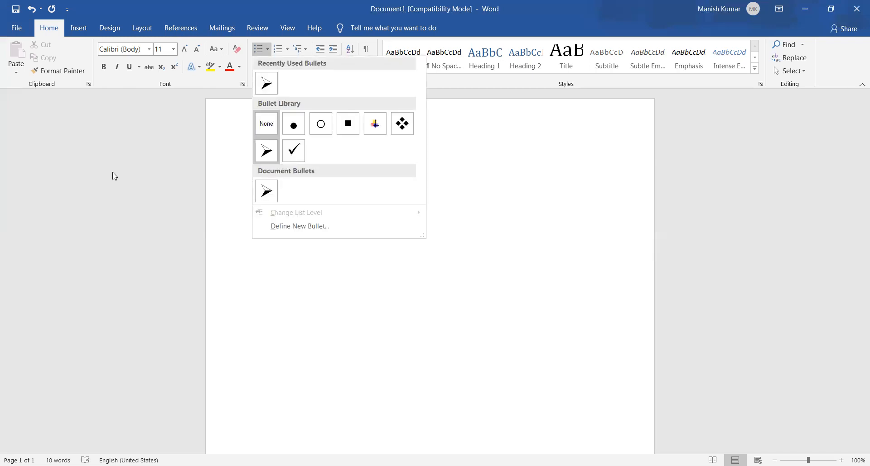
pyautogui.press('Right')
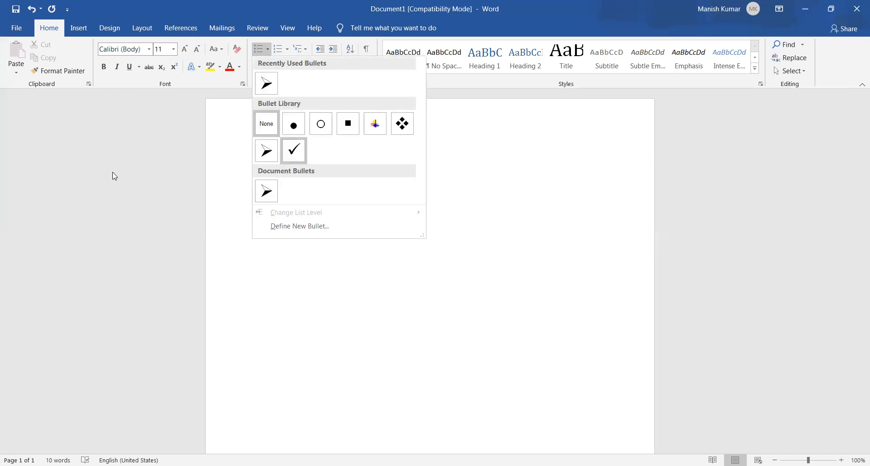
pyautogui.press('Return')
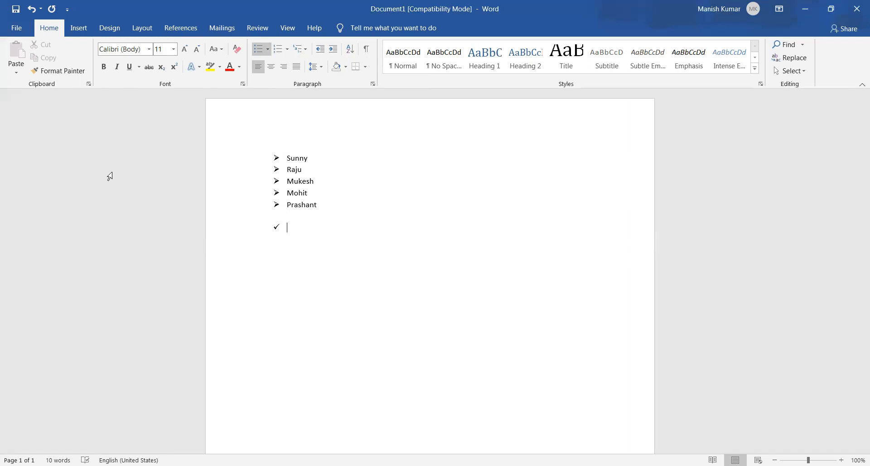
# Enter India, Austria and Africa as the first three items of the check mark list
pyautogui.write('Indi')
pyautogui.write('a ')
pyautogui.write('Austu')
pyautogui.press('BackSpace')
pyautogui.write('ria ')
pyautogui.write('Afric')
pyautogui.write('a')
pyautogui.press('Return')
# Add America and England as the fourth and fifth items of the check mark list
pyautogui.write('Mal')
pyautogui.press('BackSpace')
pyautogui.press('BackSpace')
pyautogui.press('BackSpace')
pyautogui.write('Amer')
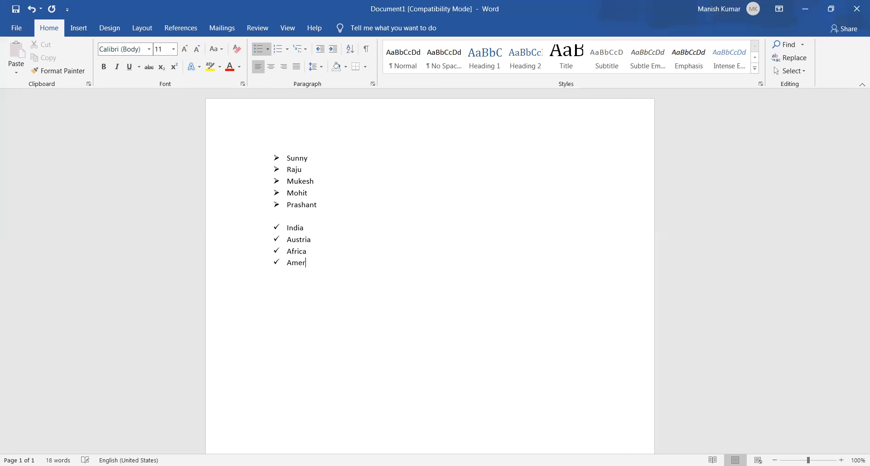
pyautogui.write('ica ')
pyautogui.write('E')
pyautogui.write('ngland')
# Remove the bullets from both the name list and the country list by applying the None style from the bullet library
pyautogui.hotkey('ctrl', 'a')
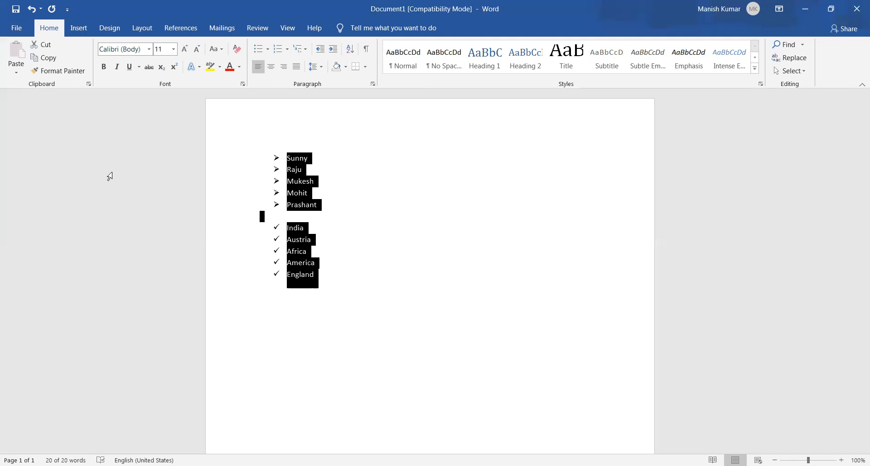
pyautogui.press('alt')
pyautogui.press('Tab')
pyautogui.press('Tab')
pyautogui.press('Tab')
pyautogui.press('Tab')
pyautogui.press('Tab')
pyautogui.press('Tab')
pyautogui.press('Tab')
pyautogui.press('Tab')
pyautogui.press('Tab')
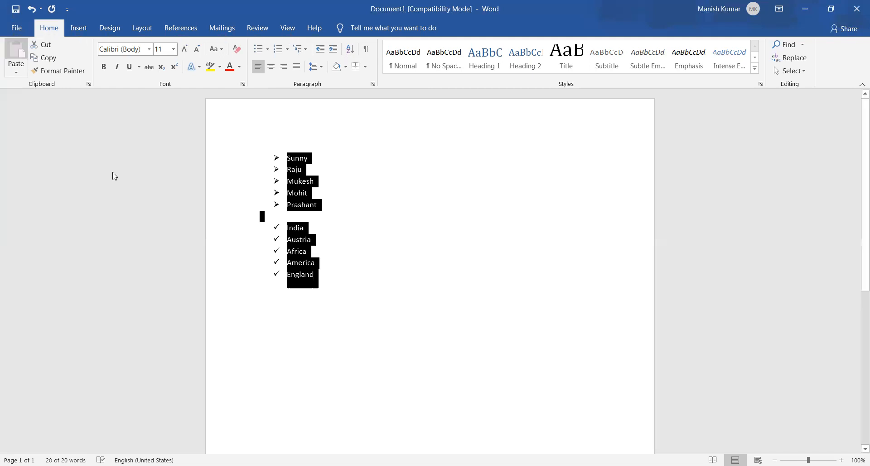
pyautogui.press('Tab')
pyautogui.press('Tab')
pyautogui.press('Tab')
pyautogui.press('Tab')
pyautogui.press('Tab')
pyautogui.press('Tab')
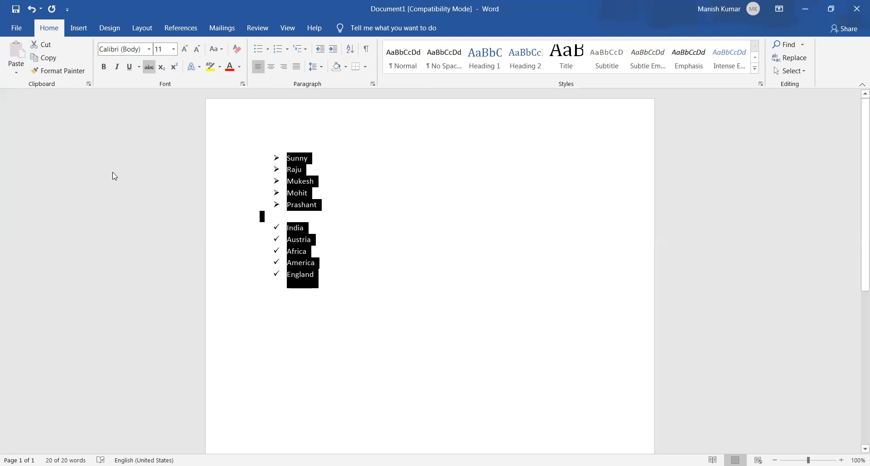
pyautogui.press('Right')
pyautogui.press('Right')
pyautogui.press('Right')
pyautogui.press('Right')
pyautogui.press('Right')
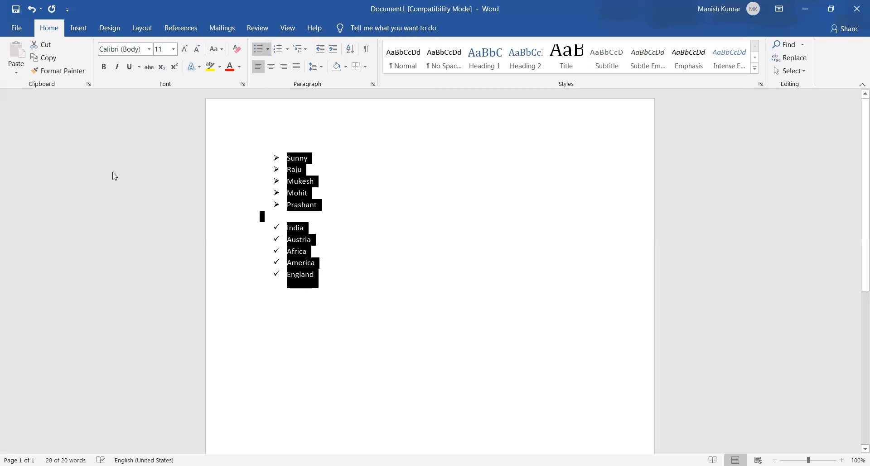
pyautogui.press('Return')
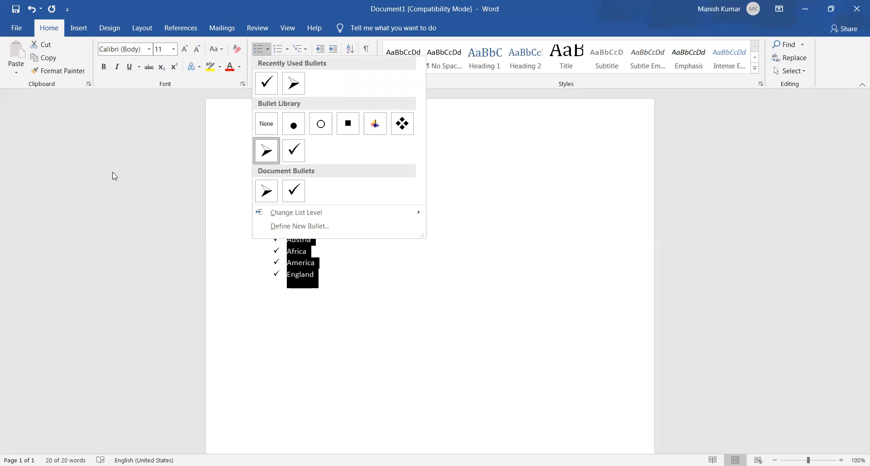
pyautogui.press('Right')
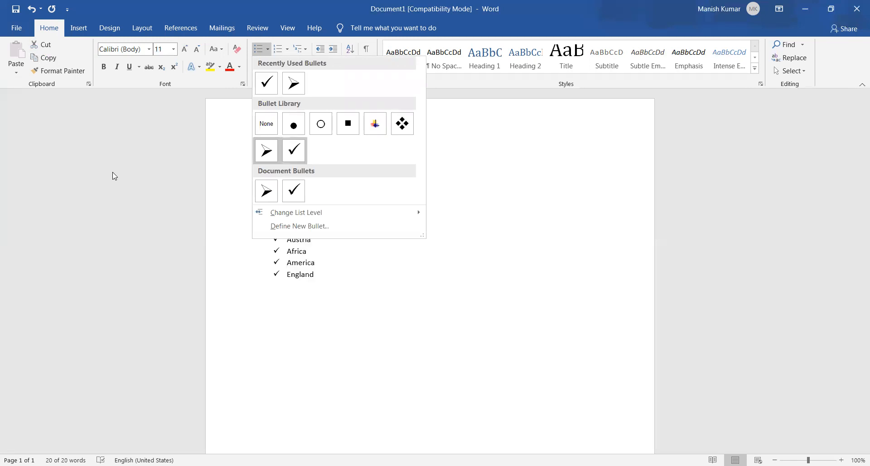
pyautogui.press('Left')
pyautogui.press('Right')
pyautogui.press('Left')
pyautogui.press('Up')
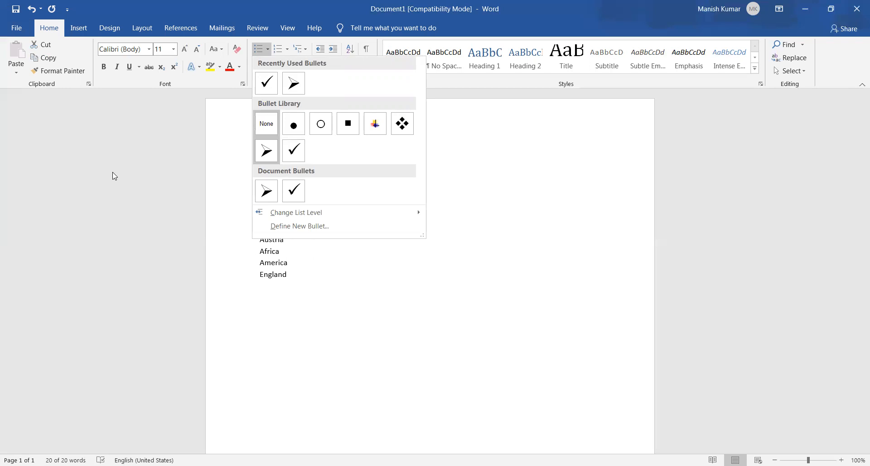
pyautogui.press('Return')
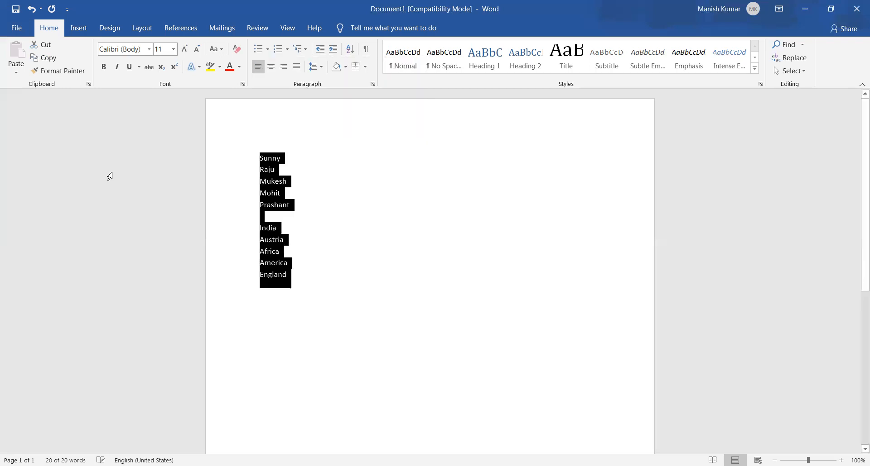
pyautogui.press('Right')
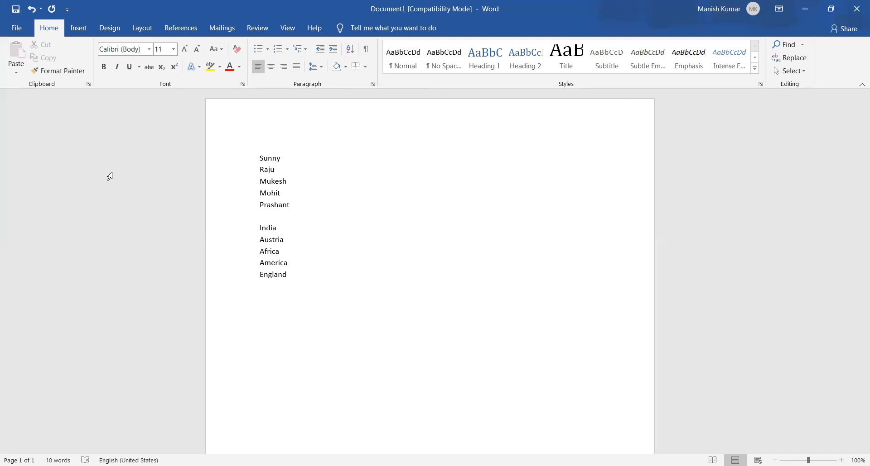
# Replace all the document's text with a numbered list whose first item reads "The capital of India is"
pyautogui.hotkey('ctrl', 'a')
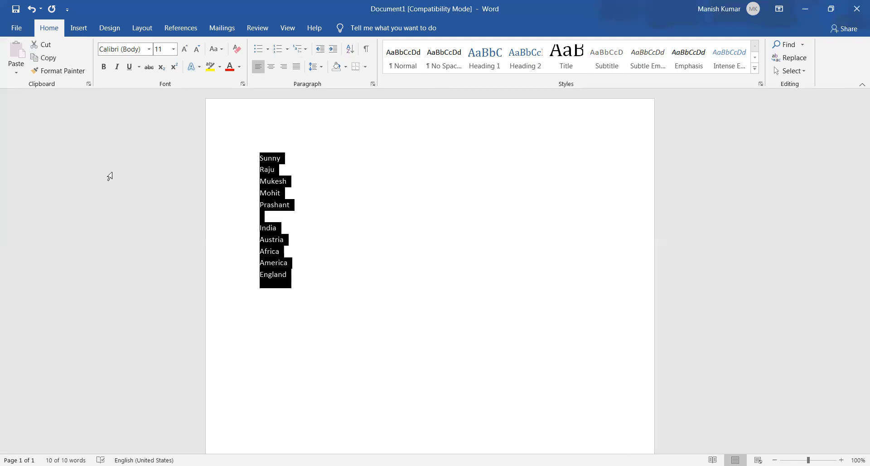
pyautogui.press('Delete')
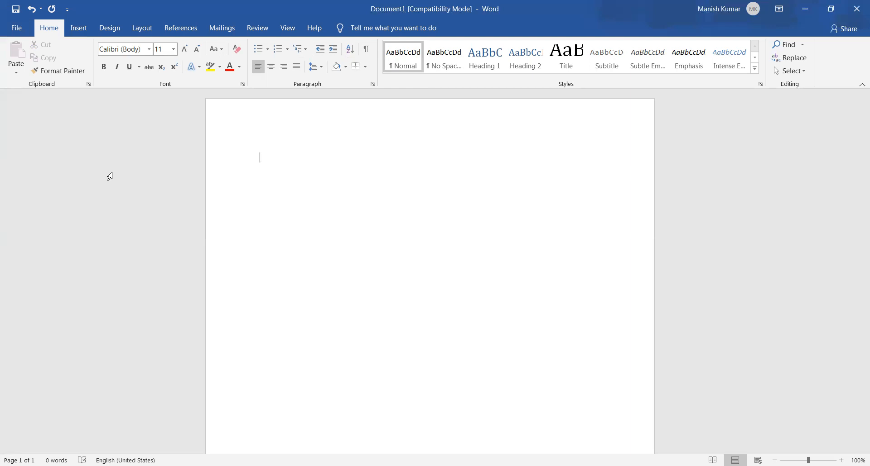
pyautogui.write('1.')
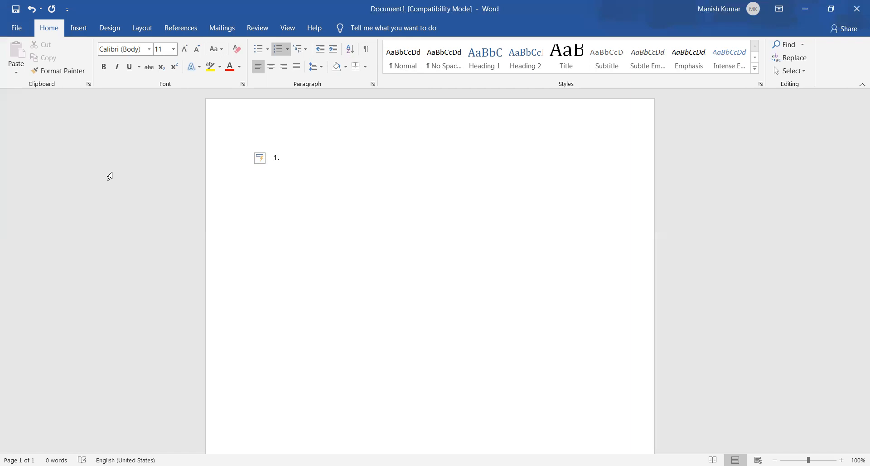
pyautogui.write('The capital of India is')
pyautogui.press('Return')
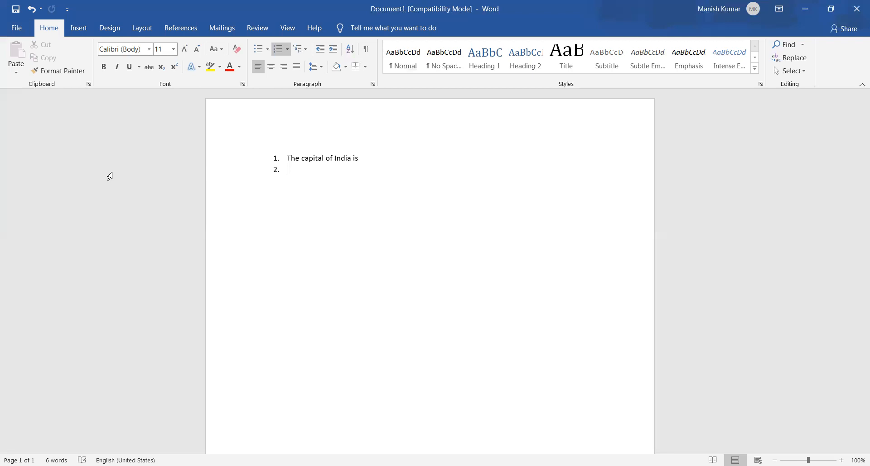
# Add Jaipur, Delhi, Mumbai and Patna as lettered sub-items under the first question
pyautogui.press('Tab')
pyautogui.write('Jaipur')
pyautogui.press('Return')
pyautogui.write('Delhi ')
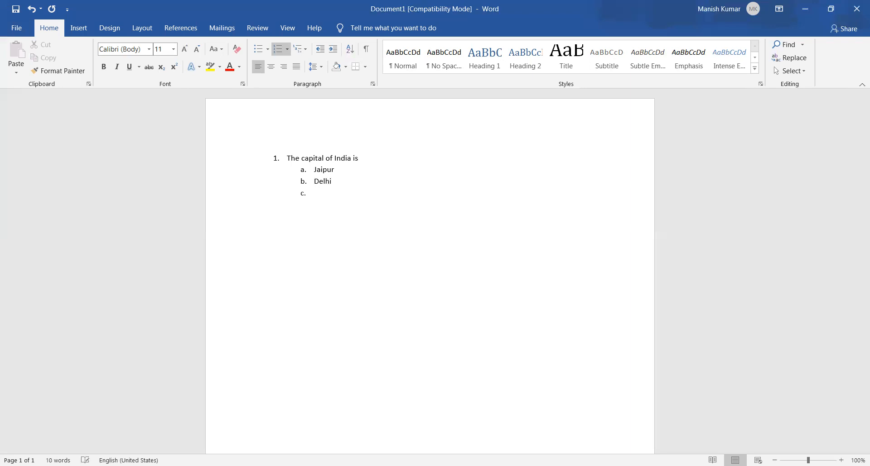
pyautogui.write('Mumbai')
pyautogui.press('Return')
pyautogui.write('Patna')
# Leave a blank line and add the second numbered question, "Who is prime minister of India?"
pyautogui.press('Return')
pyautogui.press('Return')
pyautogui.press('Up')
pyautogui.press('Return')
pyautogui.hotkey('shift', 'Tab')
pyautogui.write('who is')
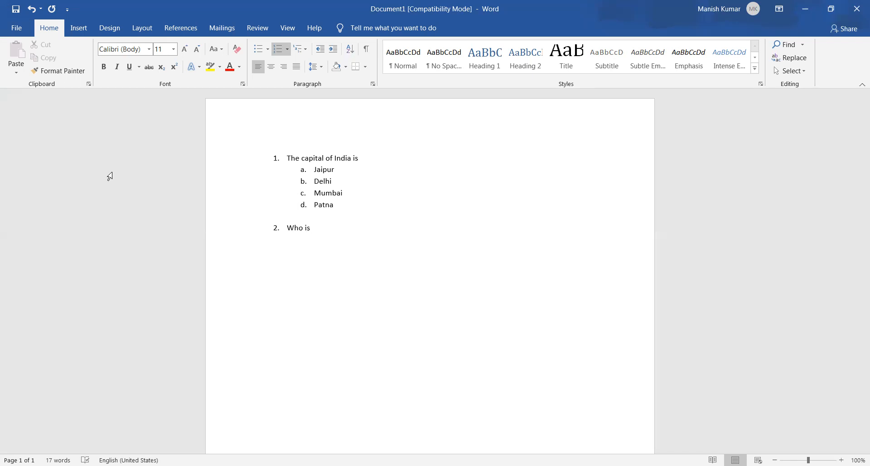
pyautogui.press('BackSpace')
pyautogui.press('BackSpace')
pyautogui.press('BackSpace')
pyautogui.write('is pro')
pyautogui.press('BackSpace')
pyautogui.write('ime minister of Indi')
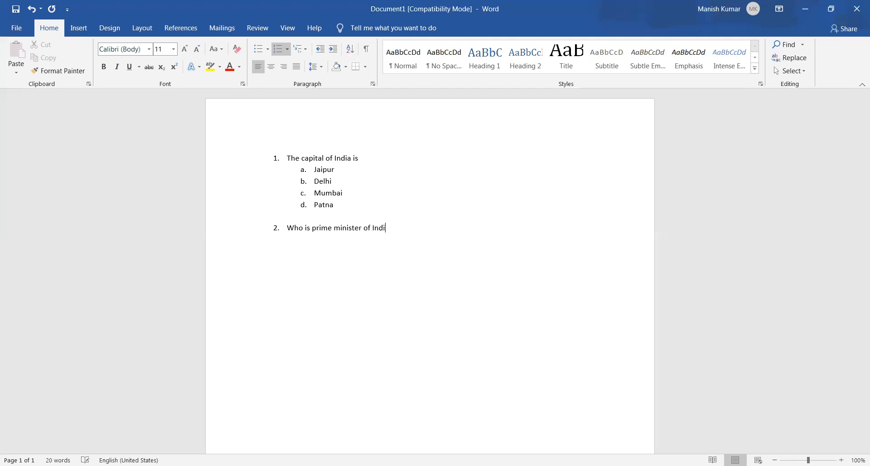
pyautogui.write('a?')
# Enter Amit Shah and Narender Modi as lettered options a and b under the second question
pyautogui.press('Return')
pyautogui.press('Tab')
pyautogui.write('Amir')
pyautogui.press('BackSpace')
pyautogui.press('BackSpace')
pyautogui.write('t Shah')
pyautogui.press('Return')
pyautogui.write('Narender Modia')
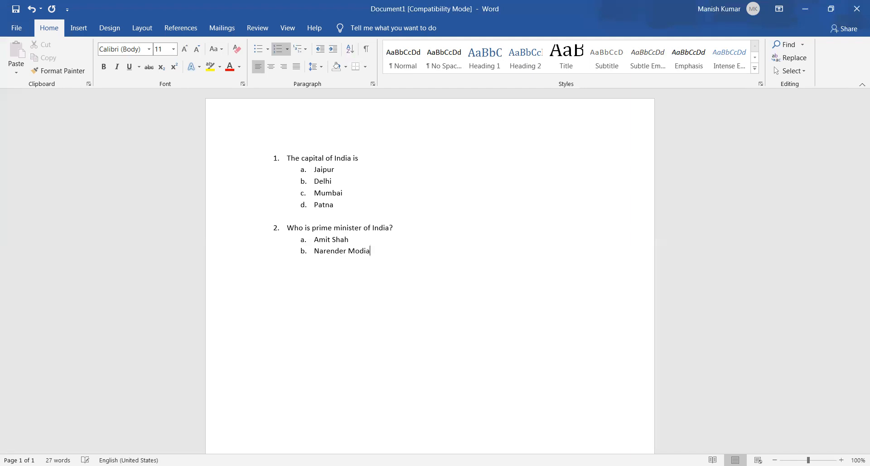
pyautogui.press('BackSpace')
# Add Sonia Gandhi and Rahul Gandhi as options c and d under the second question
pyautogui.press('Return')
pyautogui.write('Sonia Gandhi')
pyautogui.press('Return')
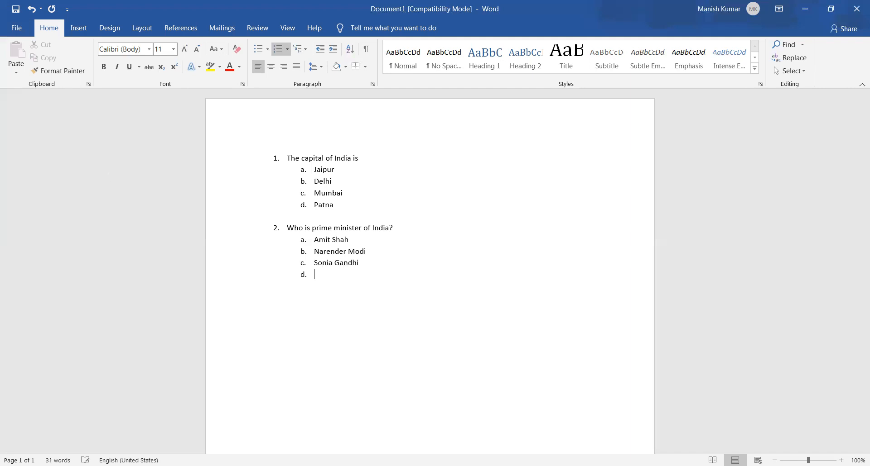
pyautogui.write('Rahul Gandhi')
# Leave a blank line and add the third numbered question, "Who is president of our country?"
pyautogui.hotkey('shift', 'Return')
pyautogui.press('Return')
pyautogui.hotkey('shift', 'Tab')
pyautogui.write('who is president of')
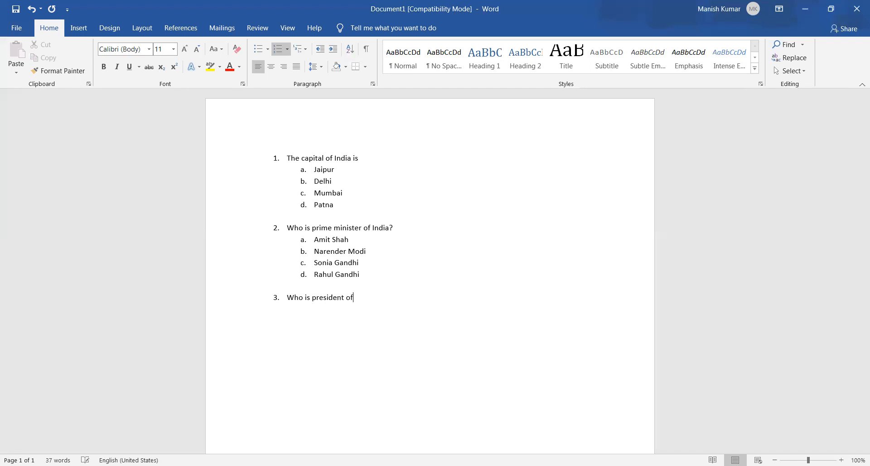
pyautogui.write(' our country?')
# Enter Virat Kohli and Ruskin Bond as lettered options a and b under the third question
pyautogui.press('Return')
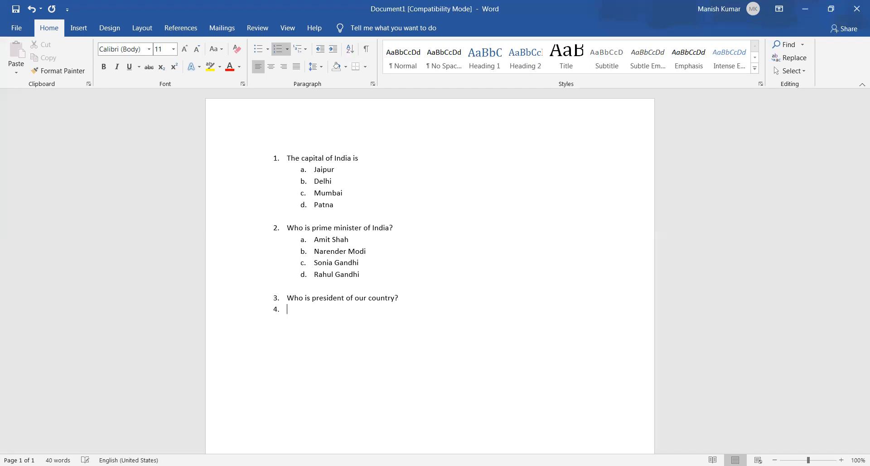
pyautogui.press('Tab')
pyautogui.write('Sundar Pi')
pyautogui.press('BackSpace')
pyautogui.press('BackSpace')
pyautogui.press('BackSpace')
pyautogui.press('BackSpace')
pyautogui.press('BackSpace')
pyautogui.press('BackSpace')
pyautogui.press('BackSpace')
pyautogui.press('BackSpace')
pyautogui.write('Virat Kohli')
pyautogui.press('Return')
pyautogui.write('Ruskin Bond')
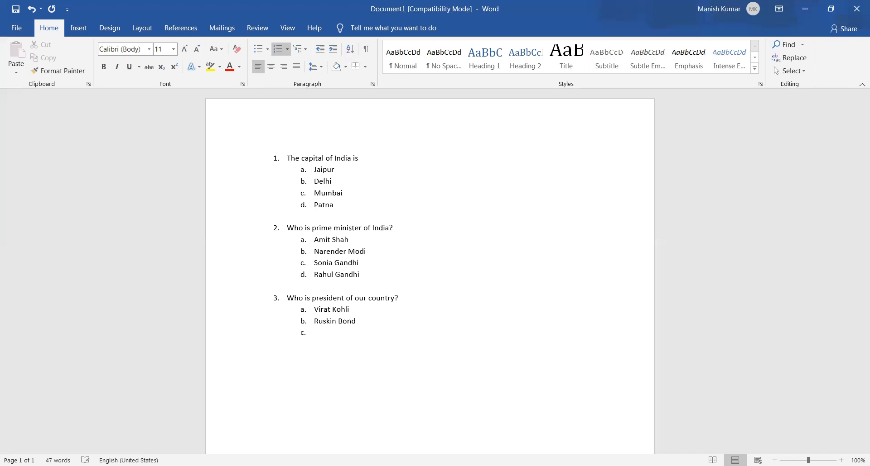
# Add Kailash Kher and "Nun of these" as options c and d under the third question
pyautogui.write('Kail')
pyautogui.press('BackSpace')
pyautogui.write(';a')
pyautogui.press('BackSpace')
pyautogui.press('BackSpace')
pyautogui.press('BackSpace')
pyautogui.press('BackSpace')
pyautogui.write('Kailash Kher')
pyautogui.press('Return')
pyautogui.write('Nun of these')
# End the multilevel list after the third question's last option, leaving the cursor on an unnumbered line
pyautogui.press('Return')
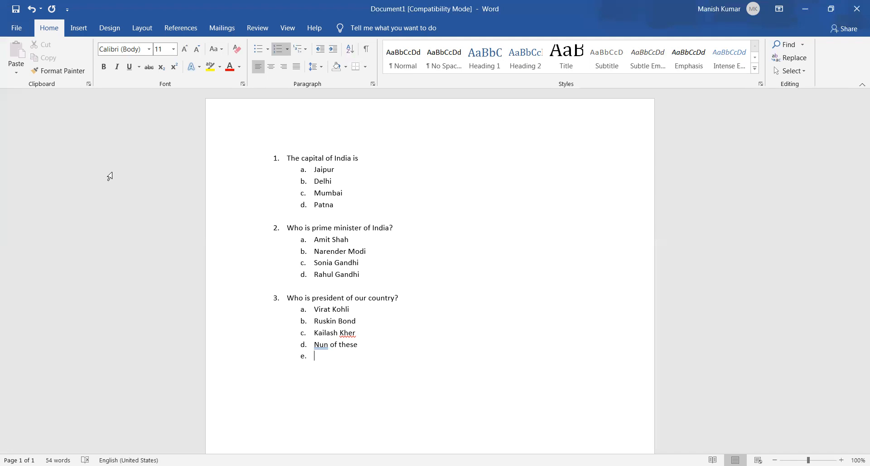
pyautogui.press('Return')
pyautogui.press('Return')
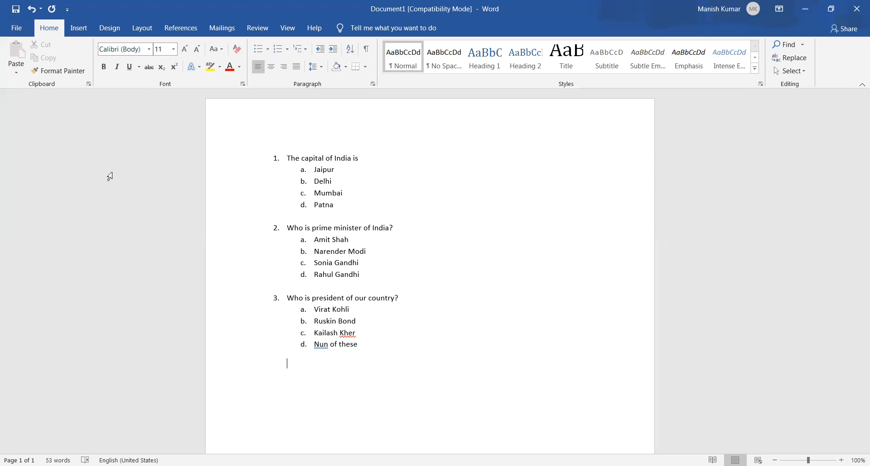
# Go through the three questions and their lettered options line by line from the start of the document
pyautogui.hotkey('ctrl', 'Home')
pyautogui.press('Down')
pyautogui.press('Down')
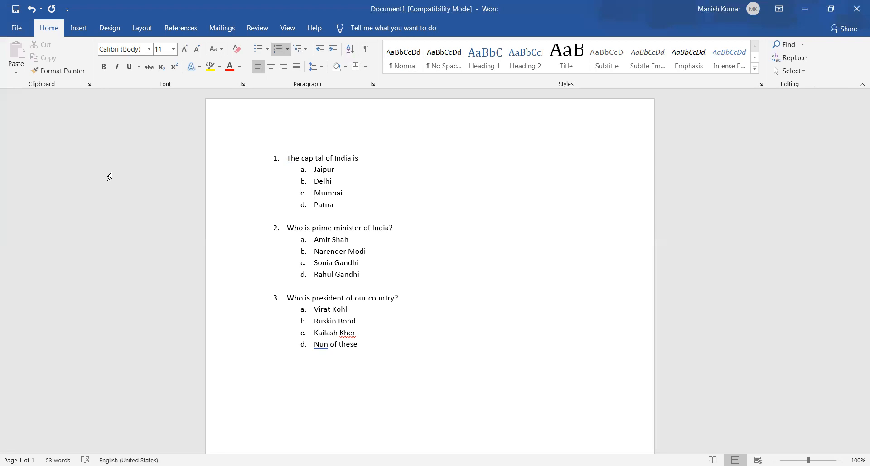
pyautogui.press('Down')
pyautogui.press('Down')
pyautogui.press('Down')
pyautogui.press('Down')
pyautogui.press('Down')
pyautogui.press('Down')
pyautogui.press('Down')
pyautogui.press('Down')
pyautogui.press('Down')
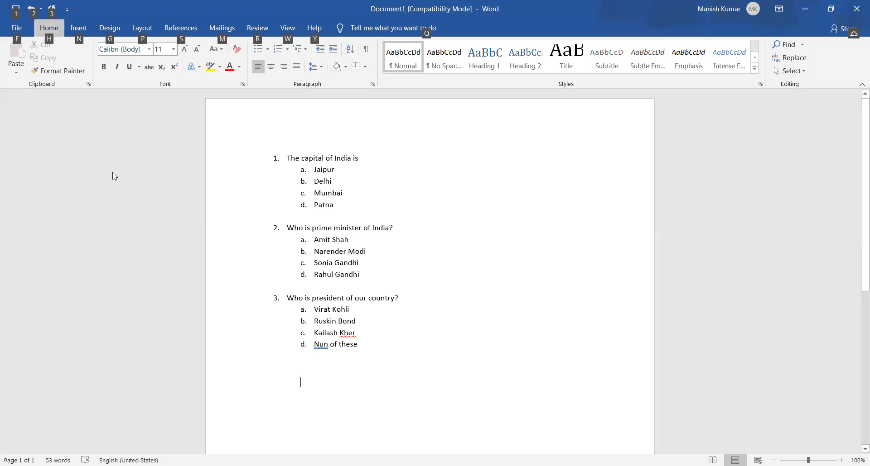
pyautogui.press('Tab')
pyautogui.press('Tab')
pyautogui.press('Tab')
pyautogui.press('Tab')
pyautogui.press('Tab')
pyautogui.press('Tab')
pyautogui.press('Tab')
pyautogui.press('Tab')
pyautogui.press('Tab')
pyautogui.press('Tab')
pyautogui.press('Tab')
pyautogui.press('Tab')
pyautogui.press('Tab')
pyautogui.press('Tab')
pyautogui.press('Tab')
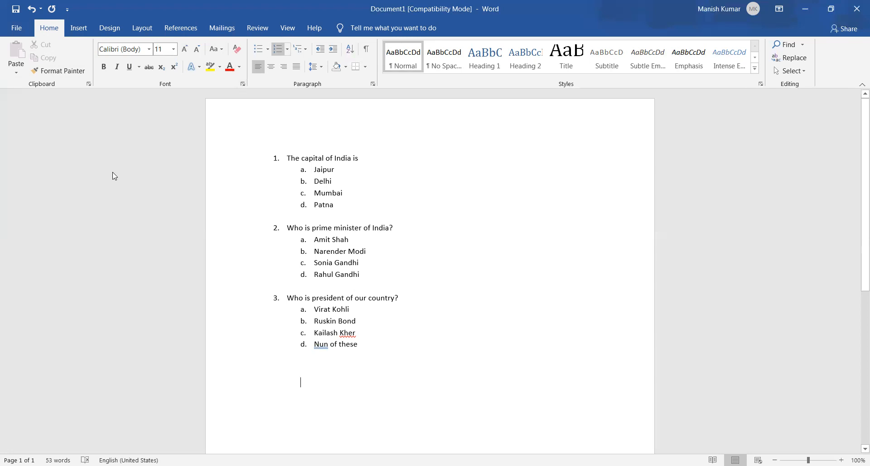
pyautogui.press('Down')
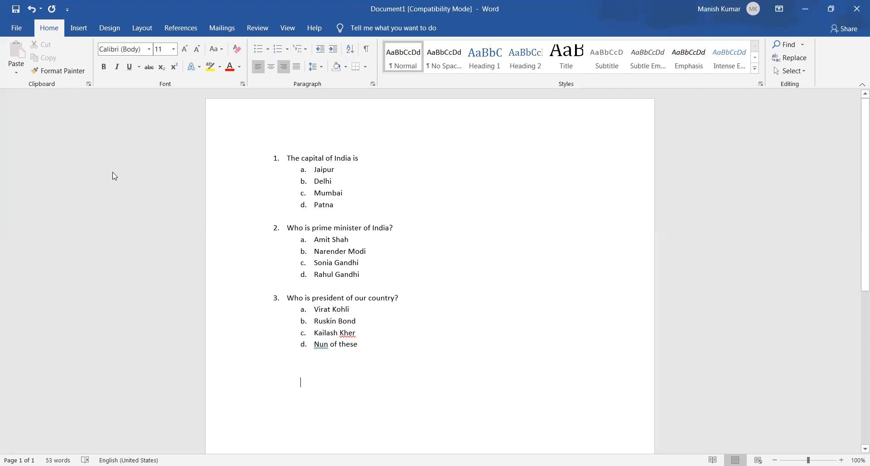
pyautogui.press('Left')
pyautogui.press('Right')
pyautogui.press('Right')
pyautogui.press('Right')
pyautogui.press('Right')
pyautogui.press('Left')
pyautogui.press('Left')
pyautogui.press('Left')
pyautogui.press('Left')
pyautogui.press('Left')
pyautogui.press('Left')
pyautogui.press('Left')
pyautogui.press('Right')
pyautogui.press('Right')
pyautogui.press('Right')
pyautogui.press('Right')
pyautogui.press('Left')
pyautogui.press('Left')
pyautogui.press('Left')
pyautogui.press('Left')
pyautogui.press('Left')
pyautogui.press('Left')
pyautogui.press('Left')
pyautogui.press('Left')
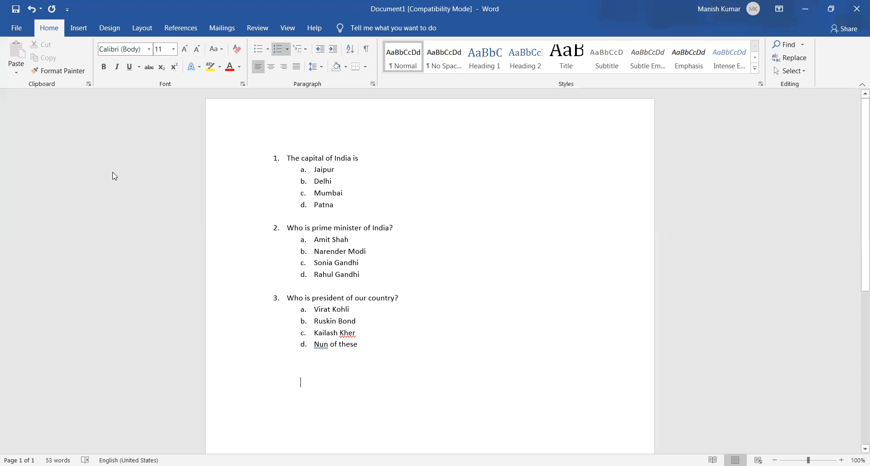
# Preview numbering library and document number formats on the empty last line, and choose None for it
pyautogui.press('Down')
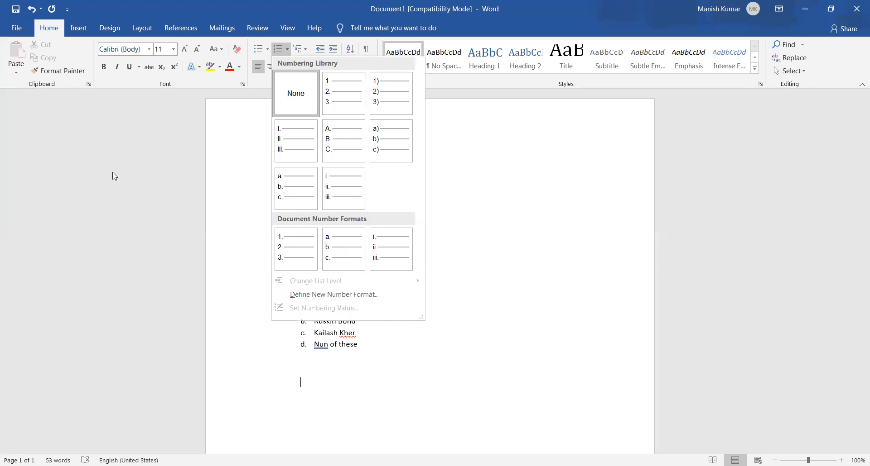
pyautogui.press('Right')
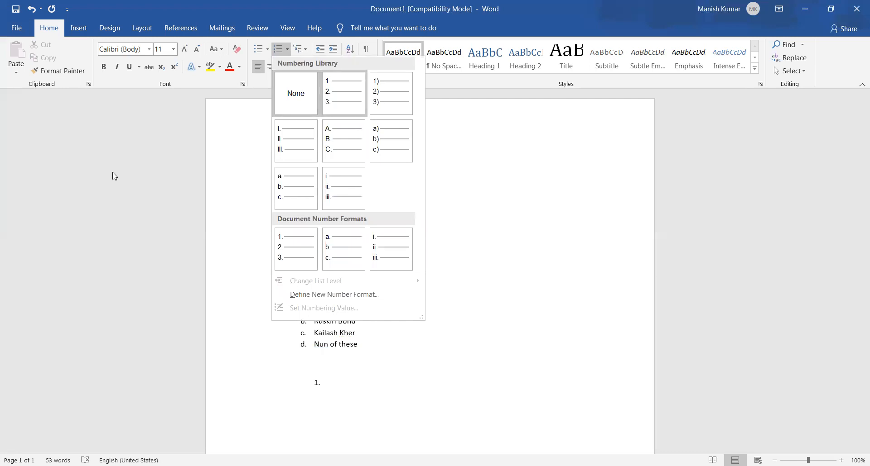
pyautogui.press('Down')
pyautogui.press('Down')
pyautogui.press('Down')
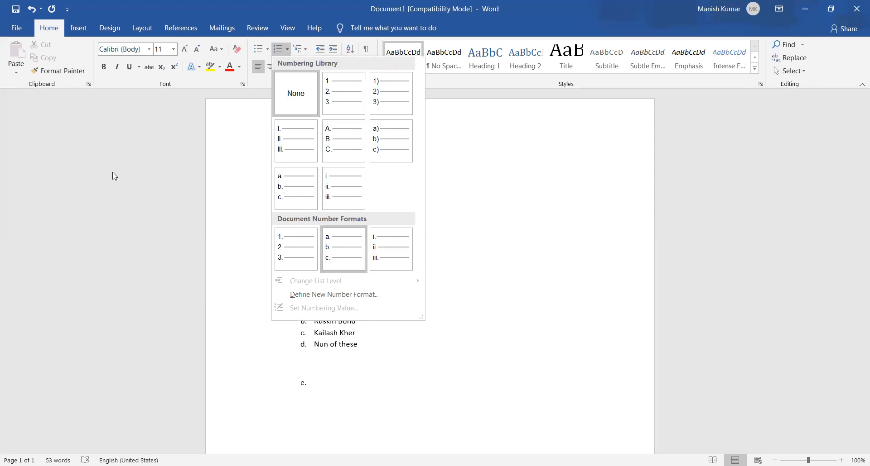
pyautogui.press('Left')
pyautogui.press('Up')
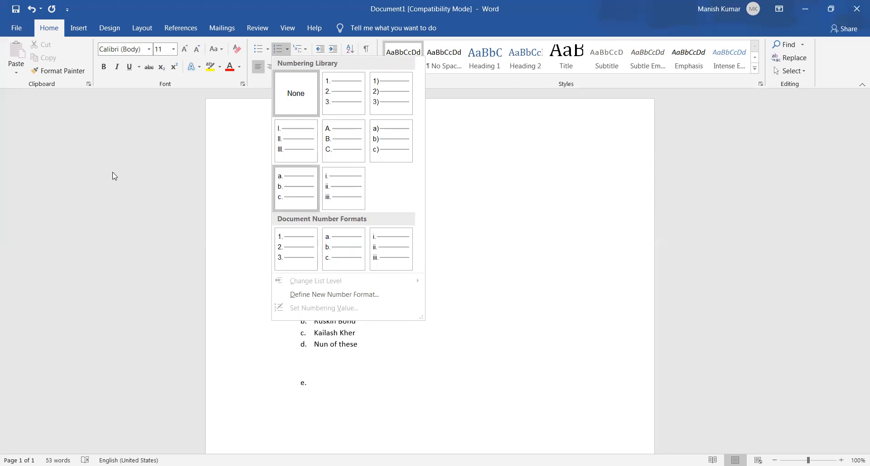
pyautogui.press('Up')
pyautogui.press('Up')
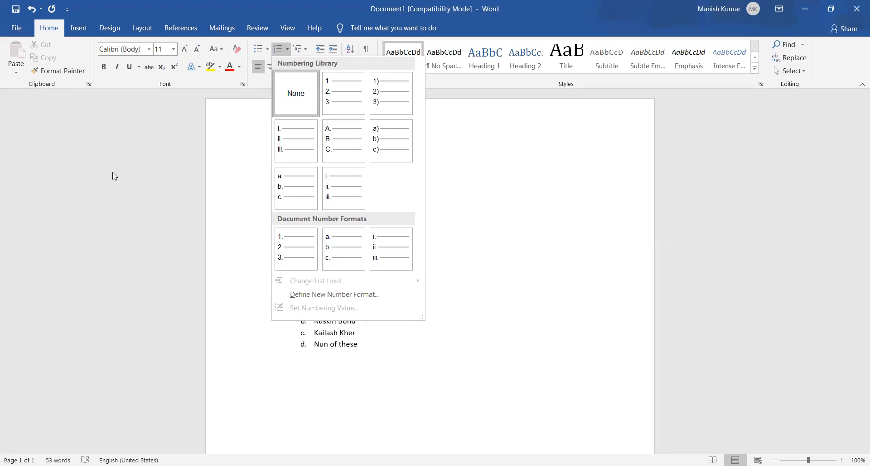
pyautogui.press('Return')
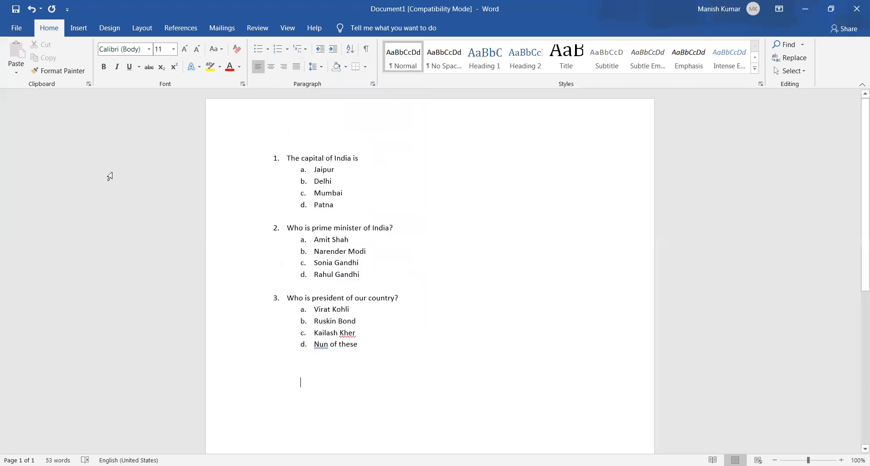
# Remove the numbering and lettering from all questions and options in the whole document and go down through the plain text
pyautogui.press('Up')
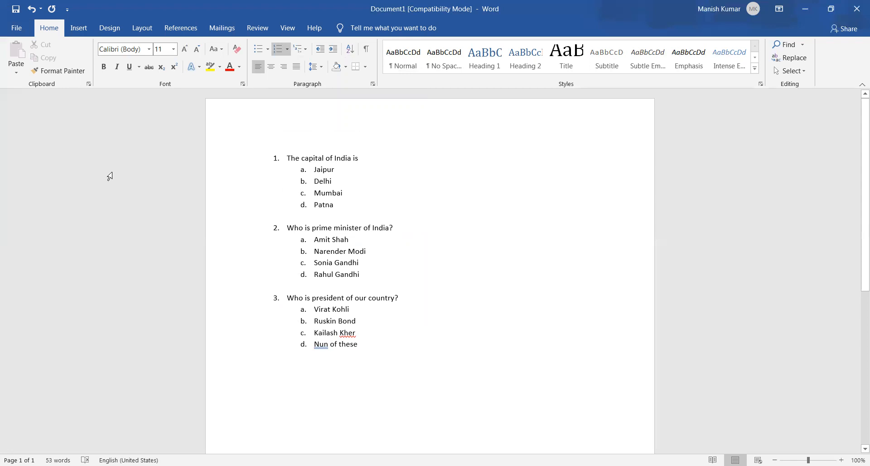
pyautogui.hotkey('ctrl', 'a')
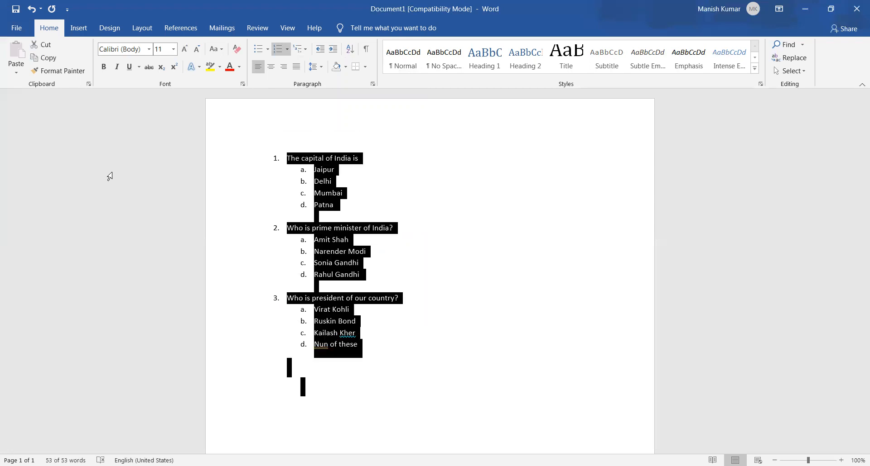
pyautogui.press('alt')
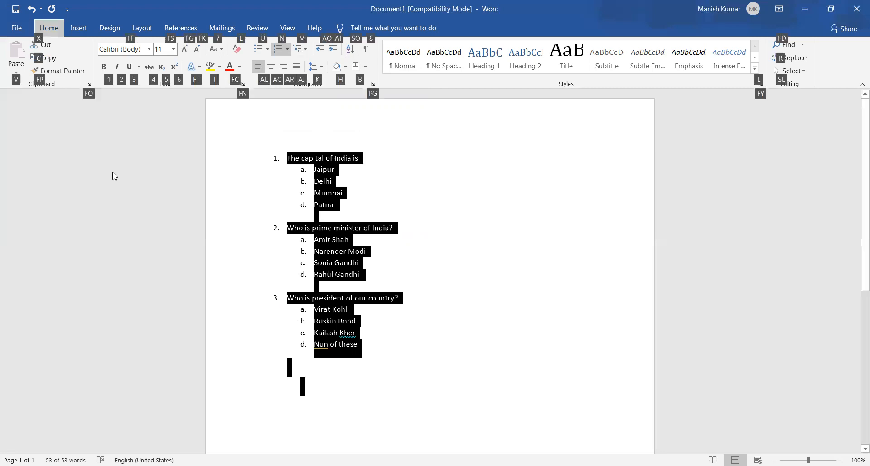
pyautogui.press('n')
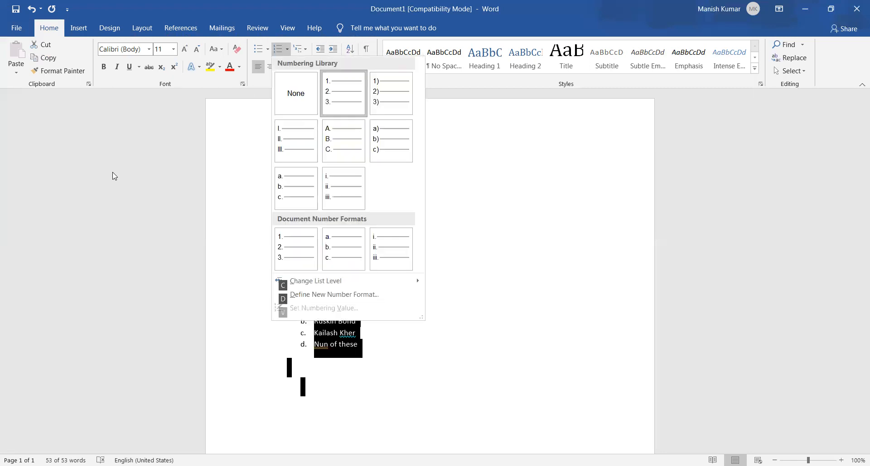
pyautogui.press('Left')
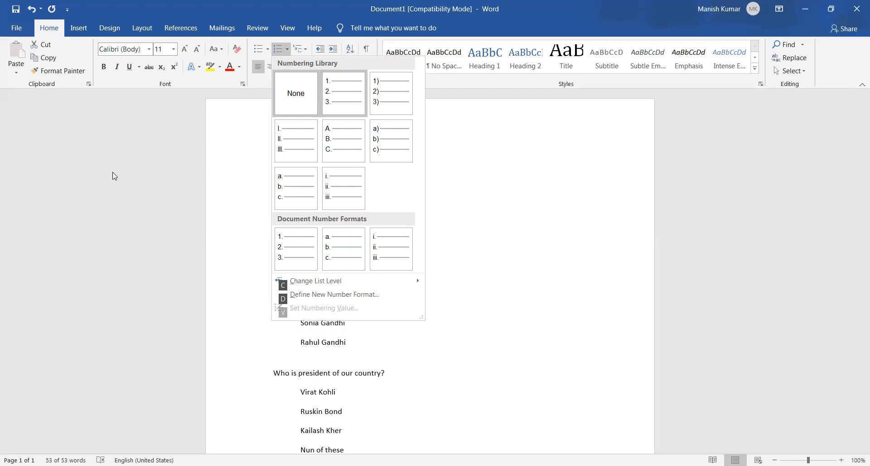
pyautogui.press('Return')
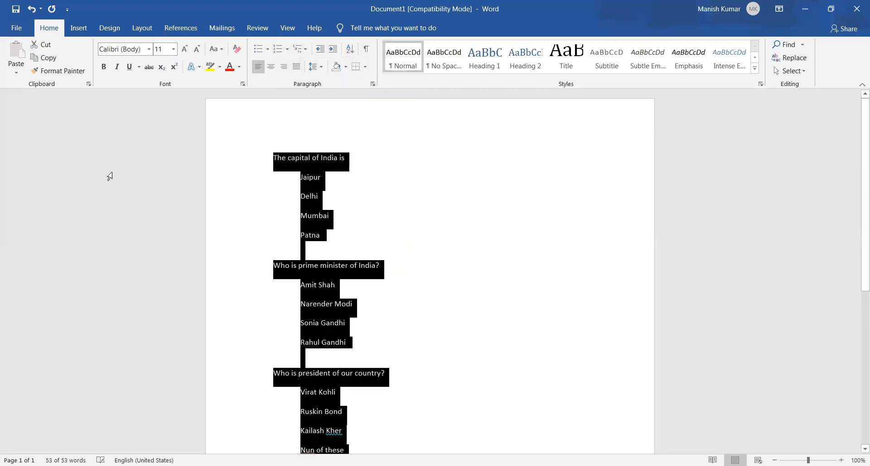
pyautogui.click(109, 176)
pyautogui.press('Down')
pyautogui.press('Down')
pyautogui.press('Down')
pyautogui.press('Down')
pyautogui.press('Down')
pyautogui.press('Down')
pyautogui.press('Down')
pyautogui.press('Down')
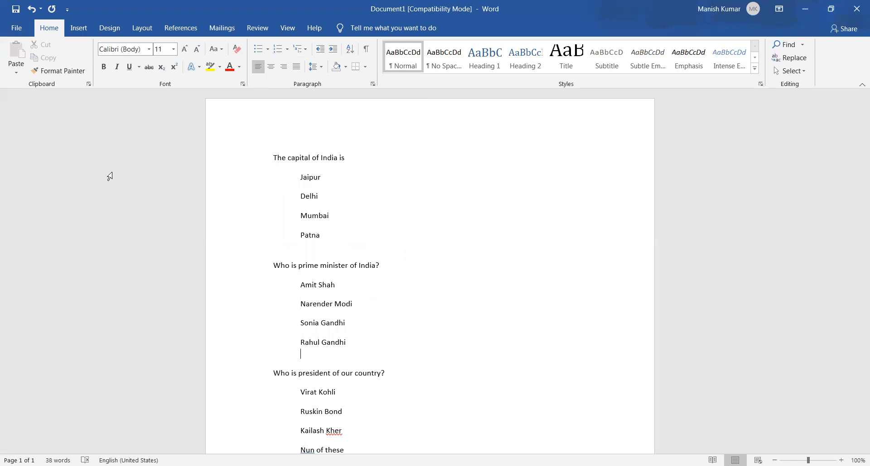
# Delete all the document's text and start an automatic numbered list with "1." on the first line
pyautogui.hotkey('ctrl', 'a')
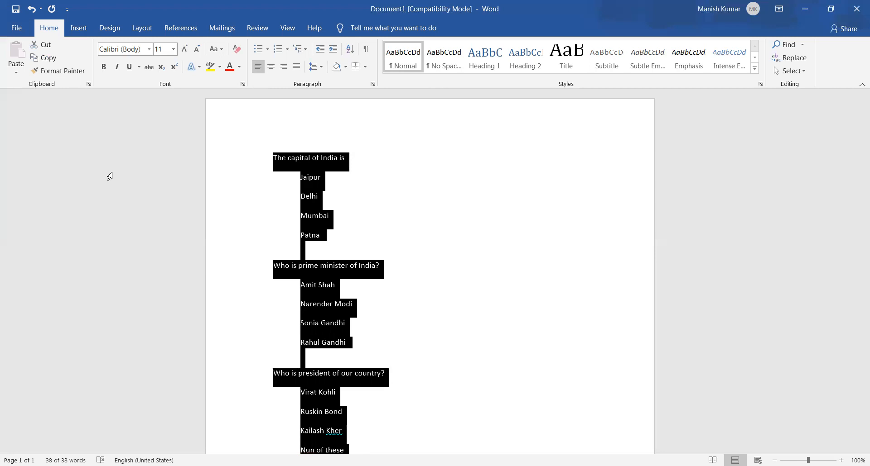
pyautogui.press('Delete')
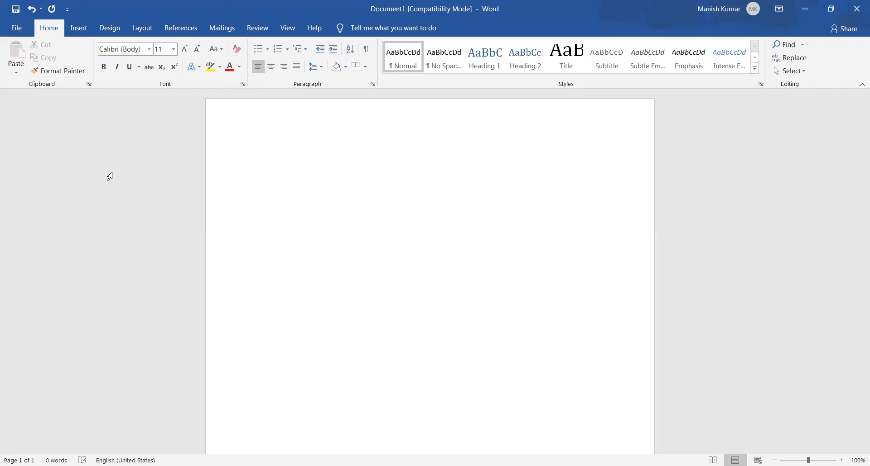
pyautogui.write('1. ')
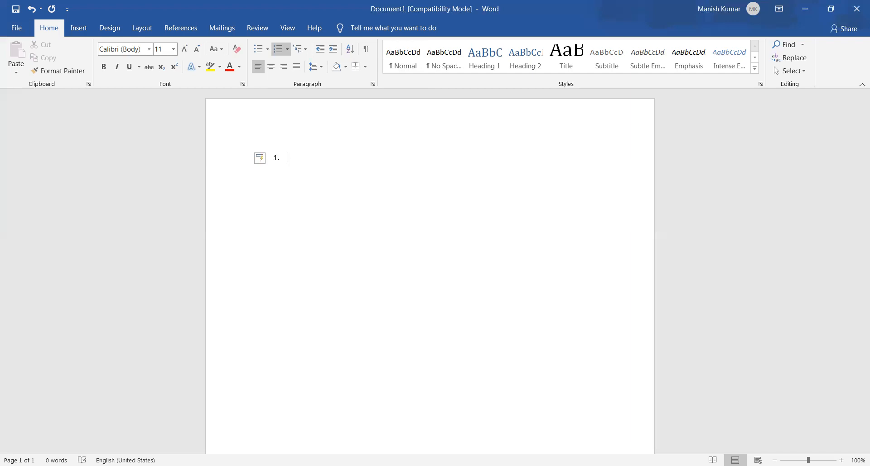
pyautogui.write('g')
# Enter Geography and Psychology as the first two items of the numbered list
pyautogui.press('BackSpace')
pyautogui.write('Go')
pyautogui.write('o')
pyautogui.write('graphy')
pyautogui.press('Return')
pyautogui.write('Psychology')
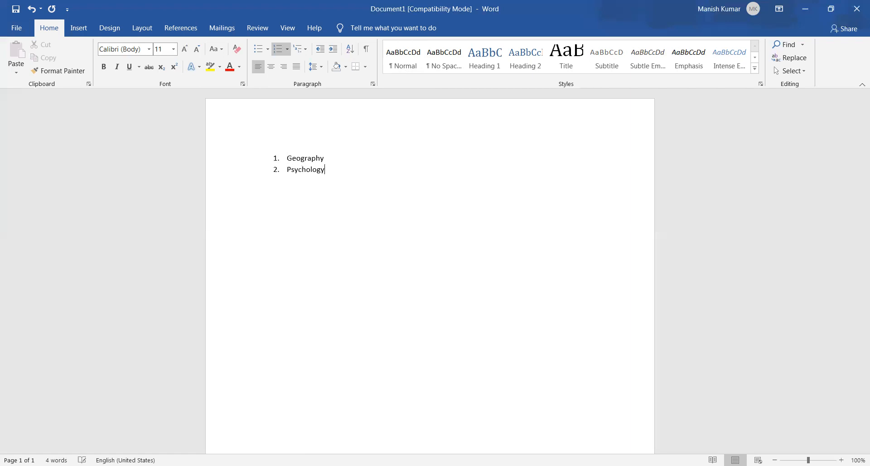
# Add "Methematics" and Physics as items 3 and 4 of the numbered list
pyautogui.press('Return')
pyautogui.write('Methematics')
pyautogui.press('Return')
pyautogui.write('P')
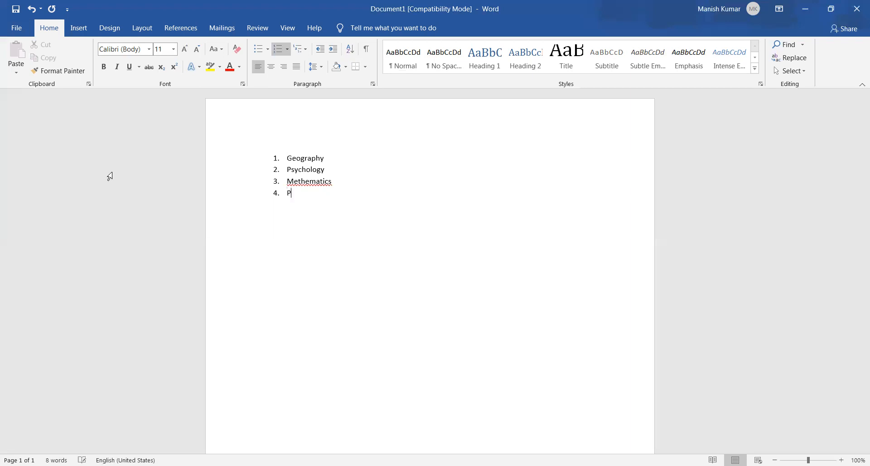
pyautogui.write('hysics')
pyautogui.press('Return')
# Add Social Work and Literature as items 5 and 6 of the numbered list
pyautogui.write('S')
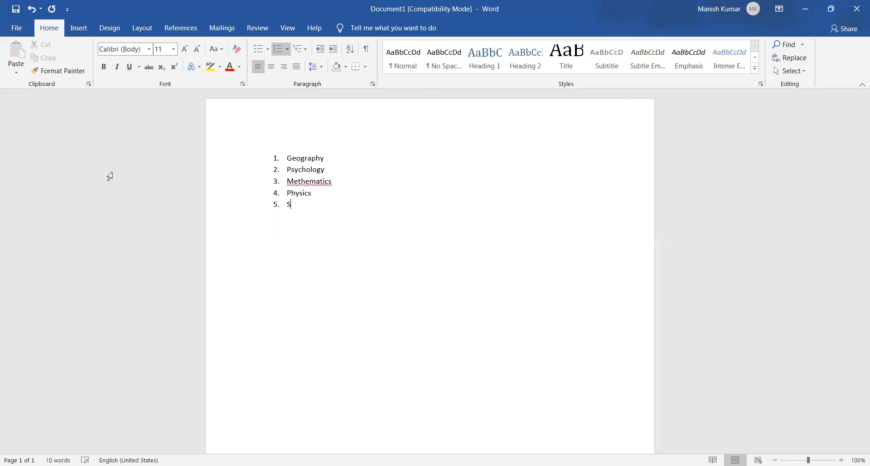
pyautogui.write('ocial Work')
pyautogui.press('Return')
pyautogui.write('Literature')
# End the numbered list after Literature, leaving the cursor on an unnumbered line
pyautogui.press('Return')
pyautogui.press('Tab')
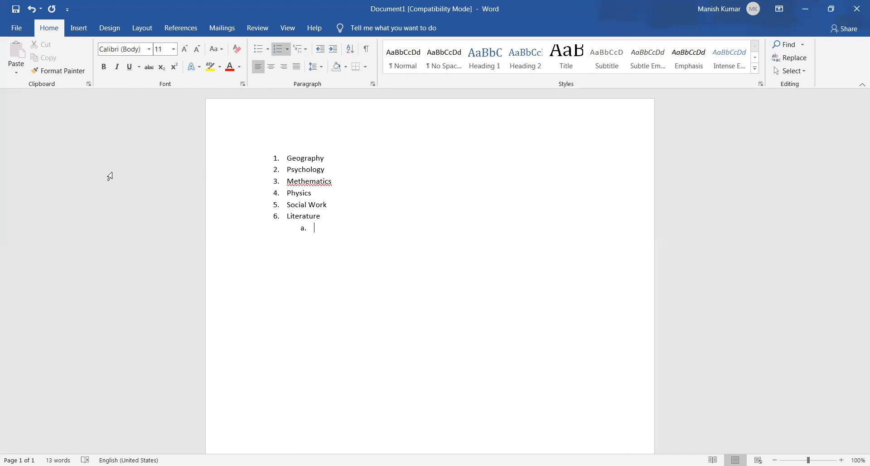
pyautogui.hotkey('shift', 'Tab')
pyautogui.press('Return')
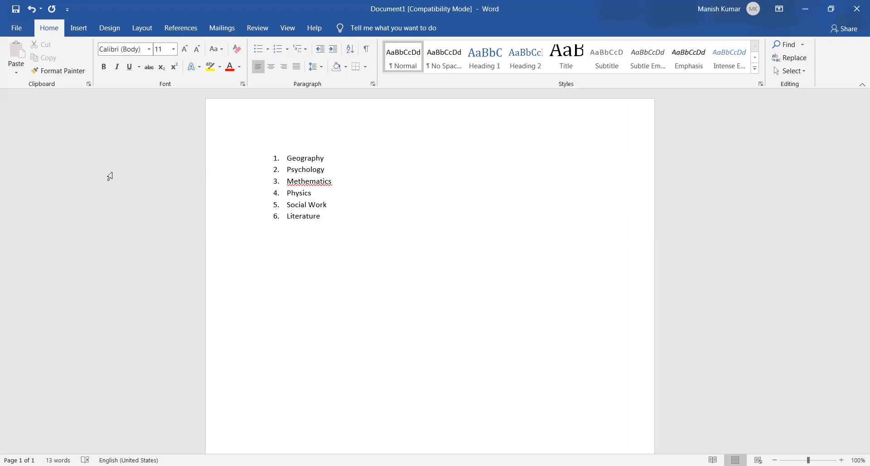
# Open the settings for defining a new number format on the line below the list
pyautogui.hotkey('alt', 'h')
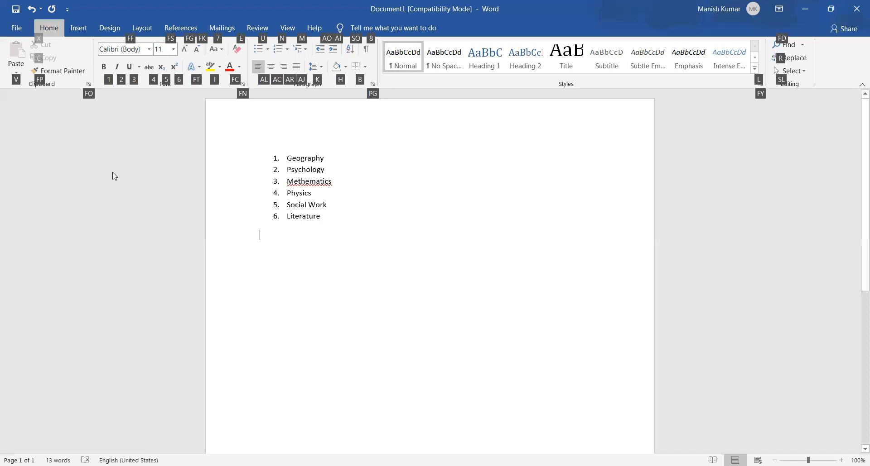
pyautogui.press('n')
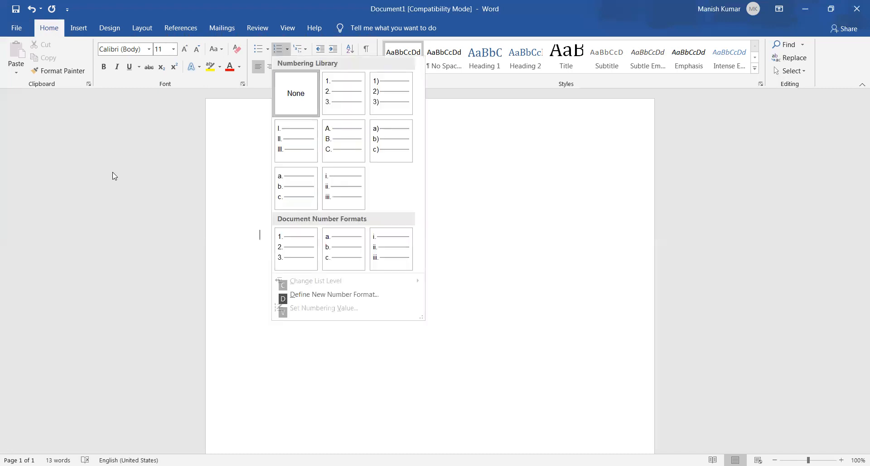
pyautogui.press('Down')
pyautogui.press('Down')
pyautogui.press('Down')
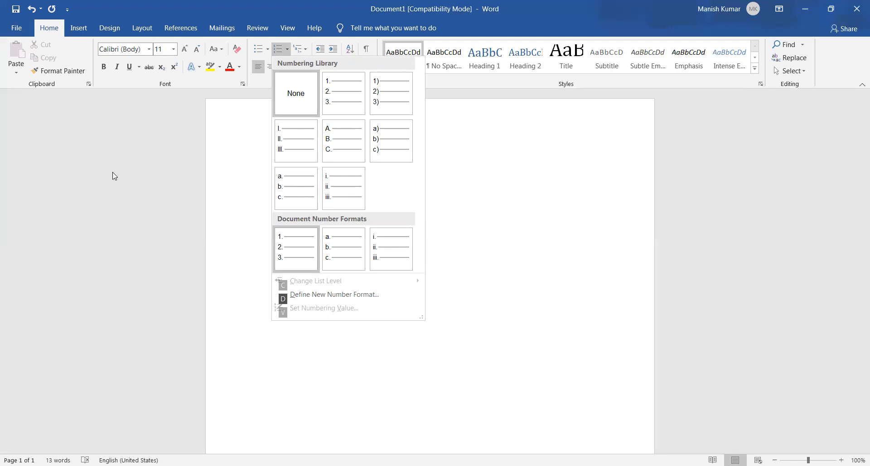
pyautogui.press('Down')
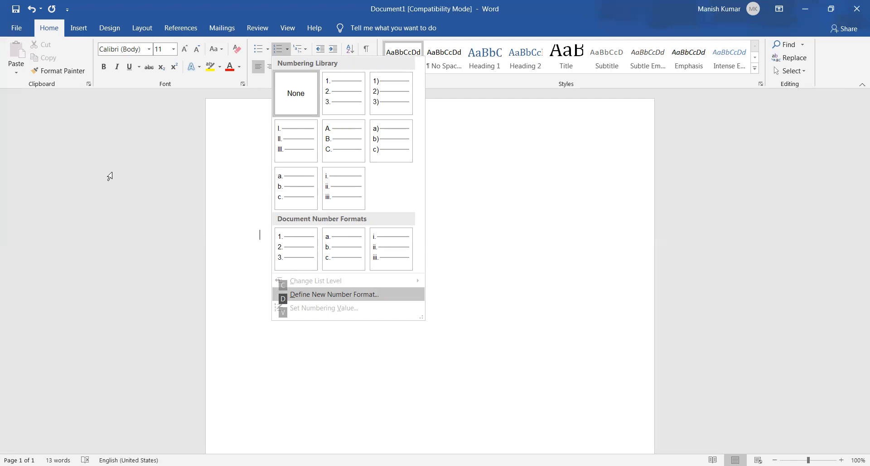
pyautogui.press('Return')
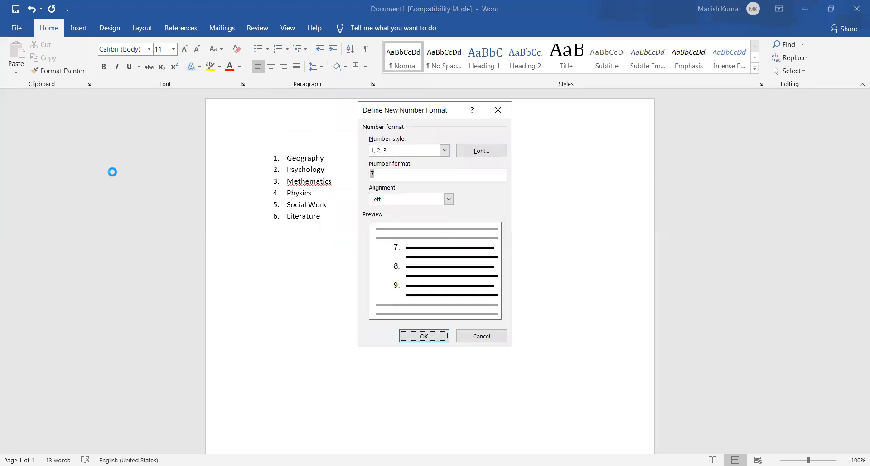
# Set the new number format's style to A, B, C, …
pyautogui.press('Tab')
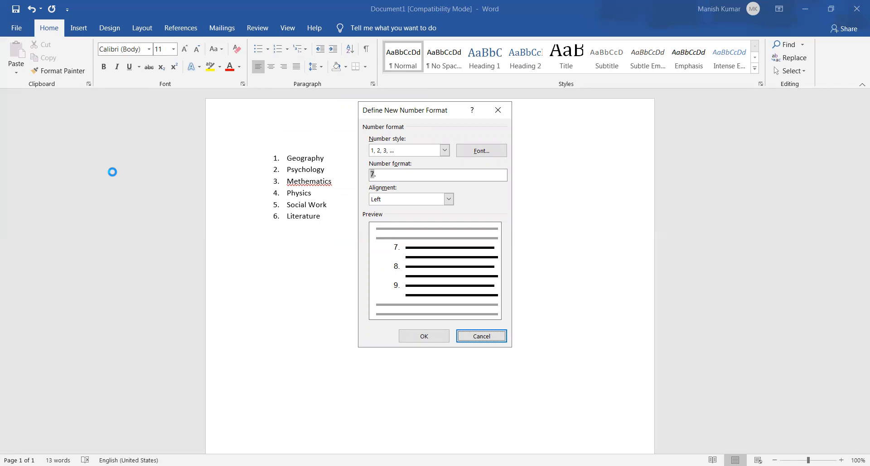
pyautogui.press('Tab')
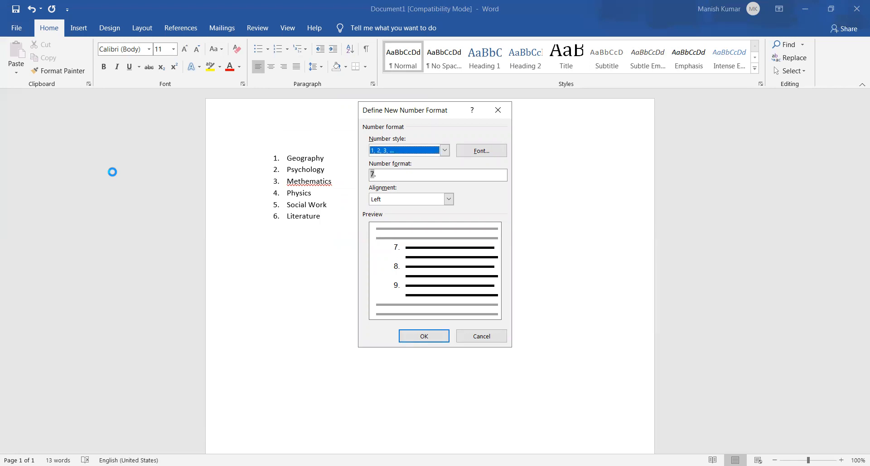
pyautogui.hotkey('alt', 'Down')
pyautogui.press('Down')
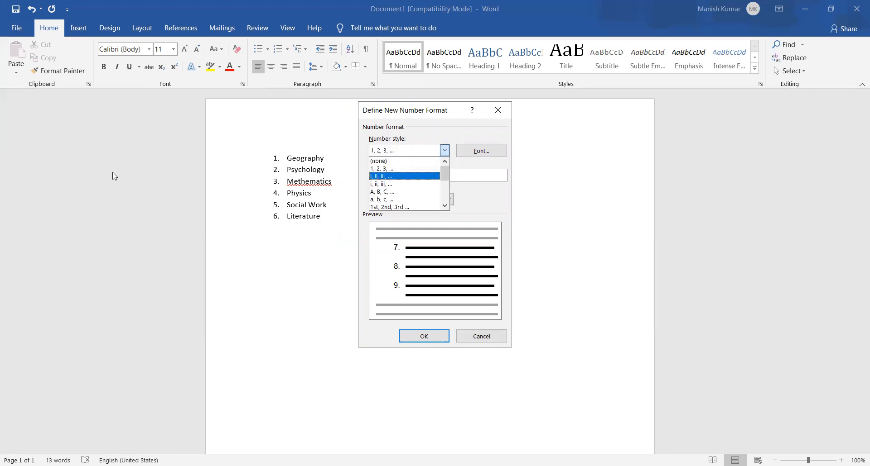
pyautogui.press('Down')
pyautogui.press('Down')
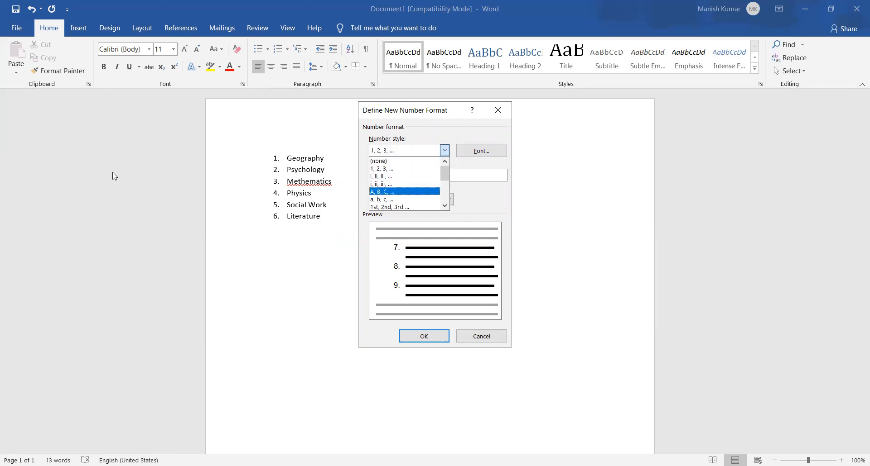
pyautogui.press('Down')
pyautogui.press('Down')
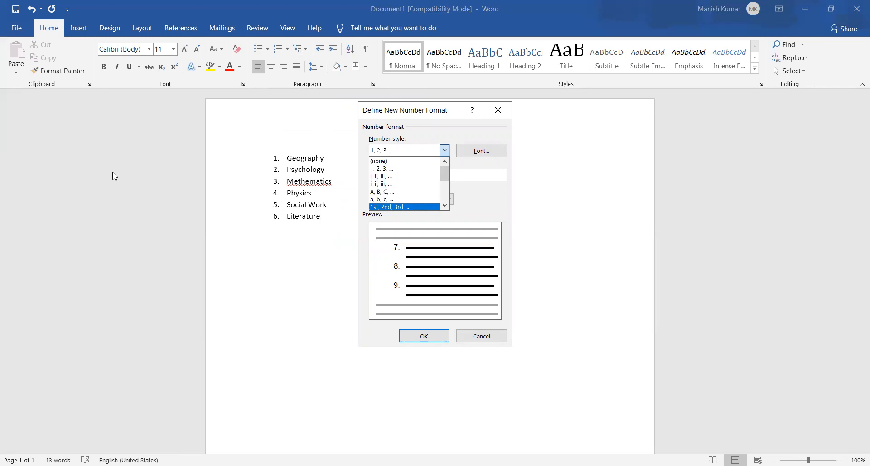
pyautogui.press('Down')
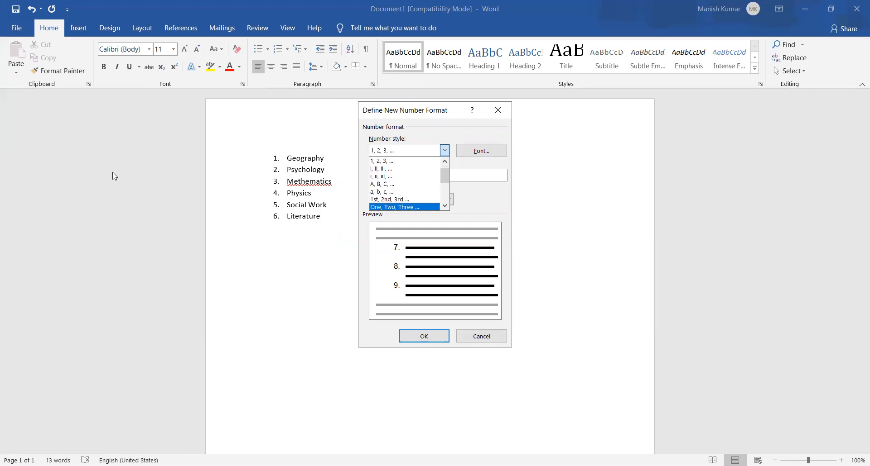
pyautogui.press('Down')
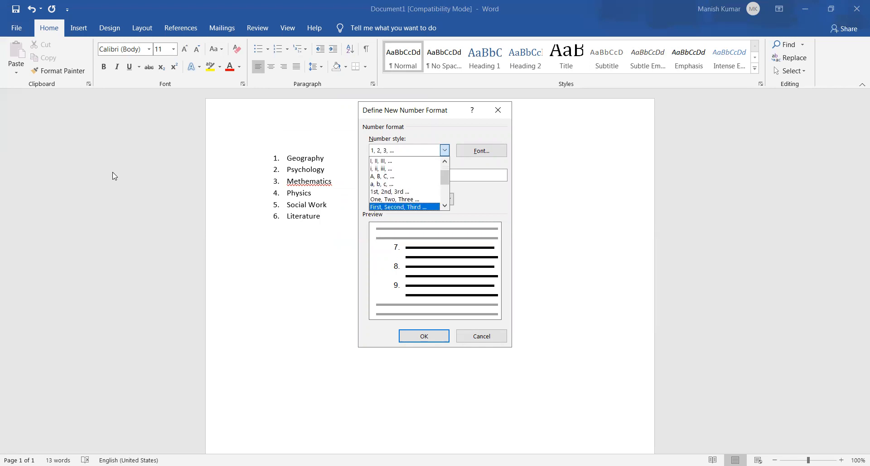
pyautogui.press('Down')
pyautogui.press('Up')
pyautogui.press('Up')
pyautogui.press('Up')
pyautogui.press('Up')
pyautogui.press('Up')
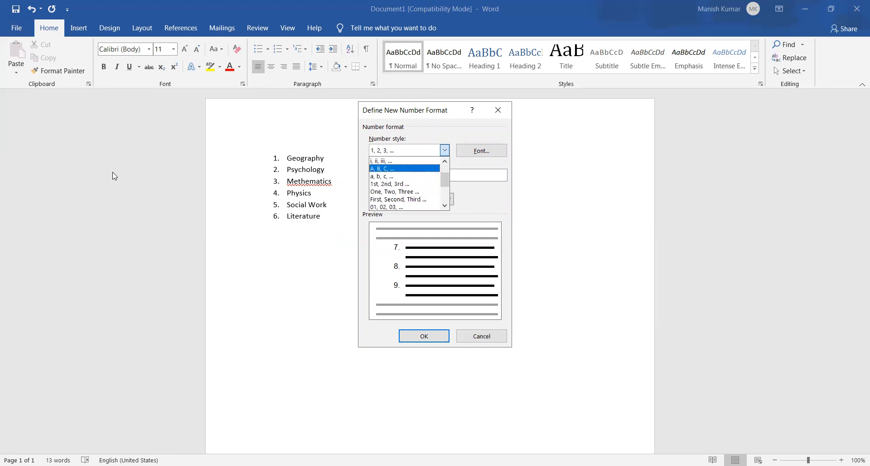
pyautogui.press('Tab')
pyautogui.press('Tab')
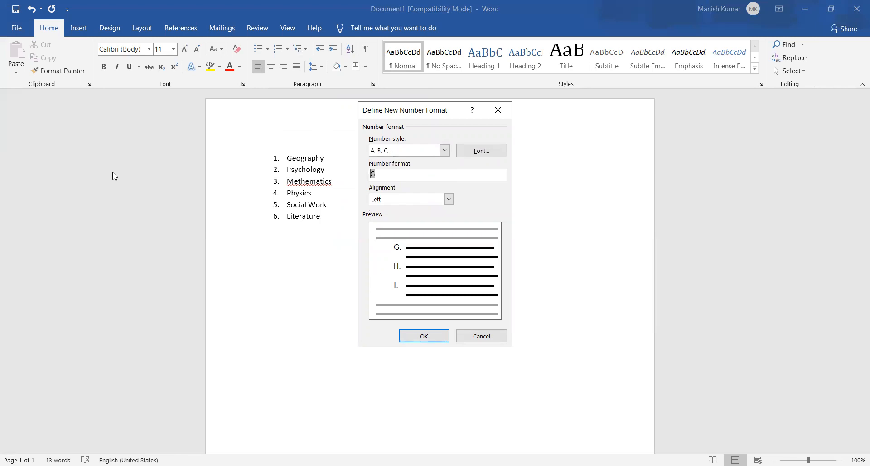
# Set the new number format's style to 1st, 2nd, 3rd … and apply it to the line below Literature
pyautogui.press('Tab')
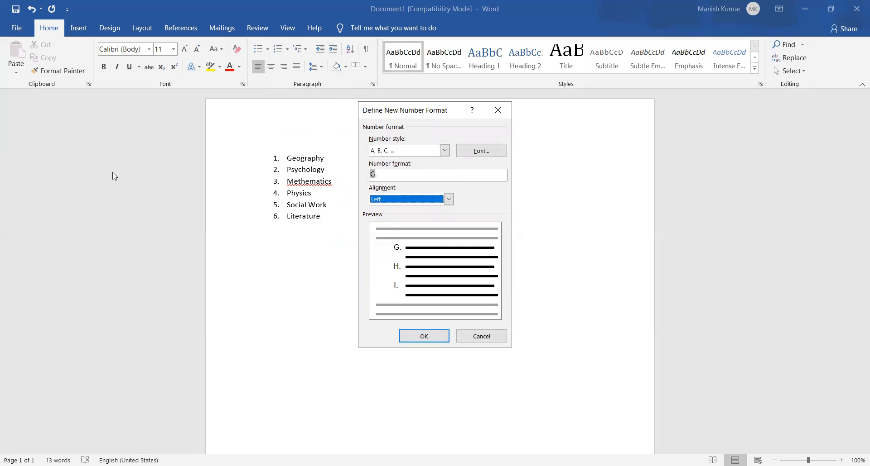
pyautogui.press('Tab')
pyautogui.press('Tab')
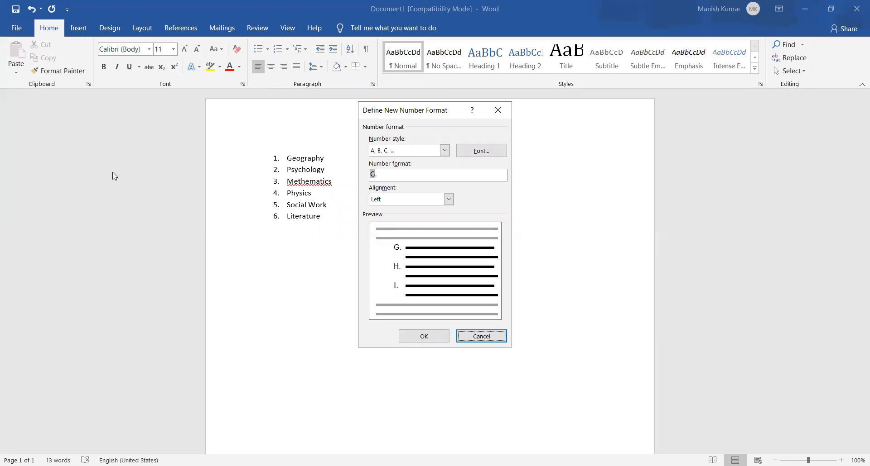
pyautogui.press('Tab')
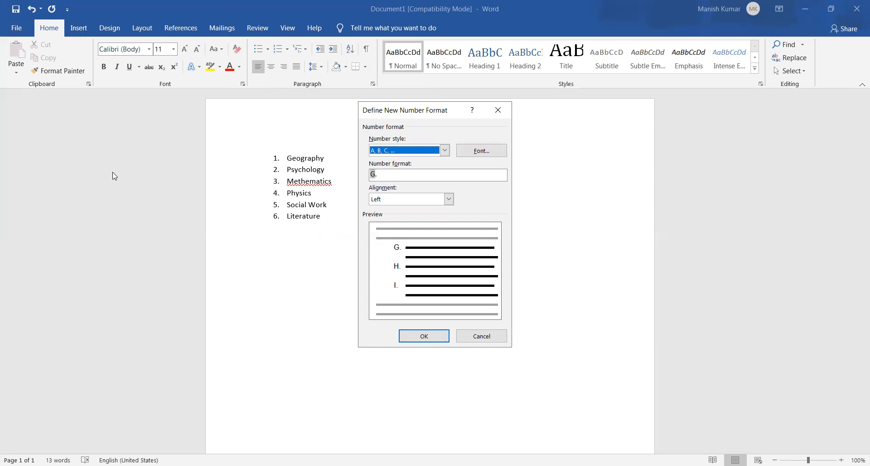
pyautogui.hotkey('alt', 'Down')
pyautogui.press('Down')
pyautogui.press('Down')
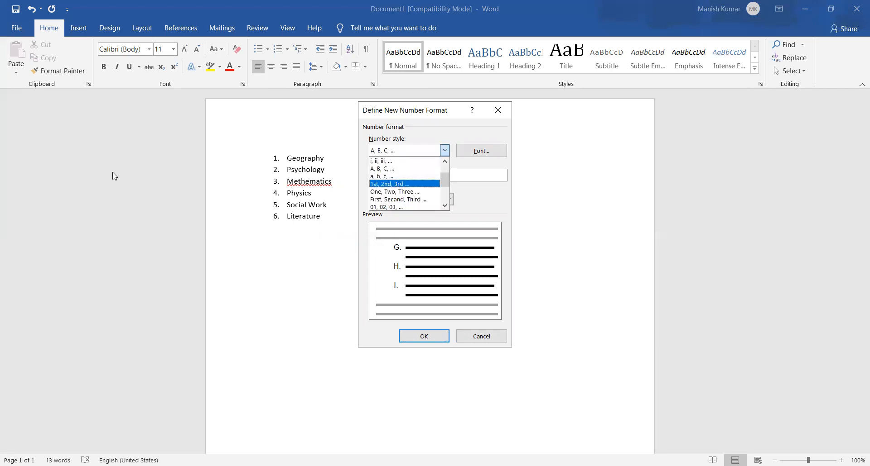
pyautogui.press('Return')
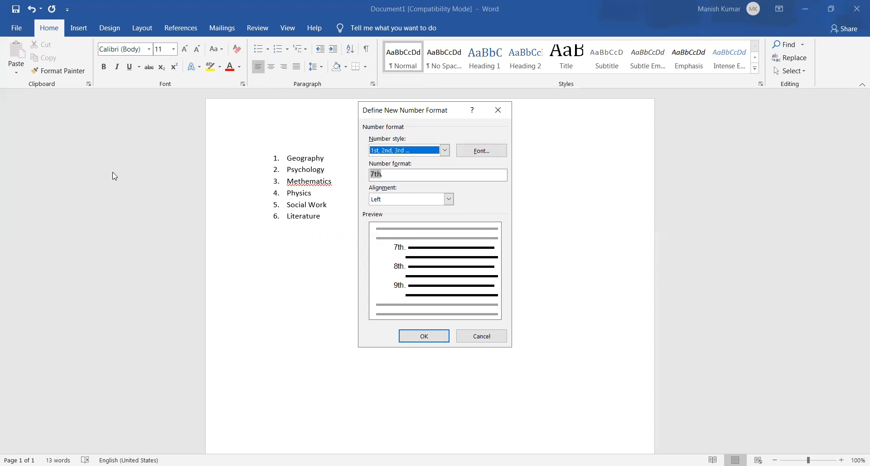
pyautogui.press('Return')
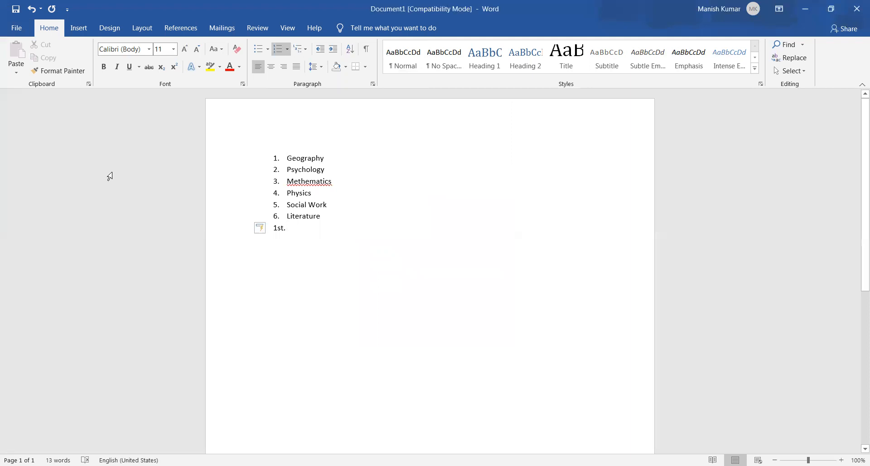
# Enter "We are human being" as the first item of the ordinal list and start the second item
pyautogui.write('We are human being')
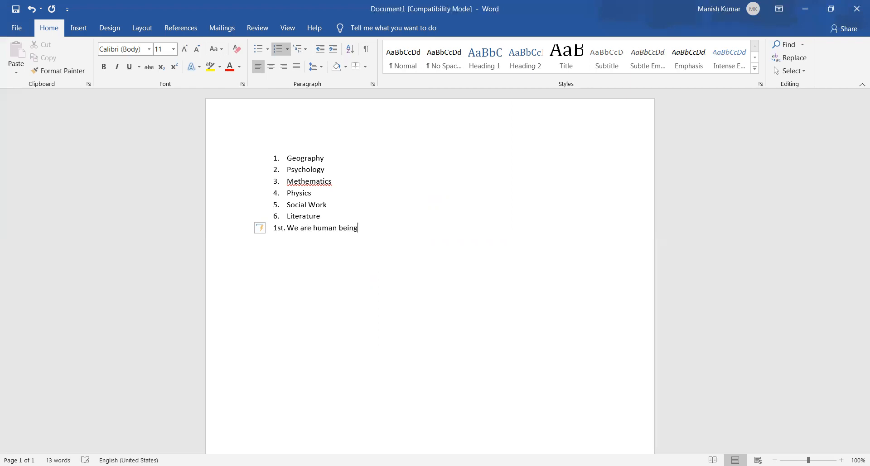
pyautogui.press('Return')
# Enter "We all have to follow norms decided by our society" as the second item and start the third
pyautogui.write('We all have to follow ')
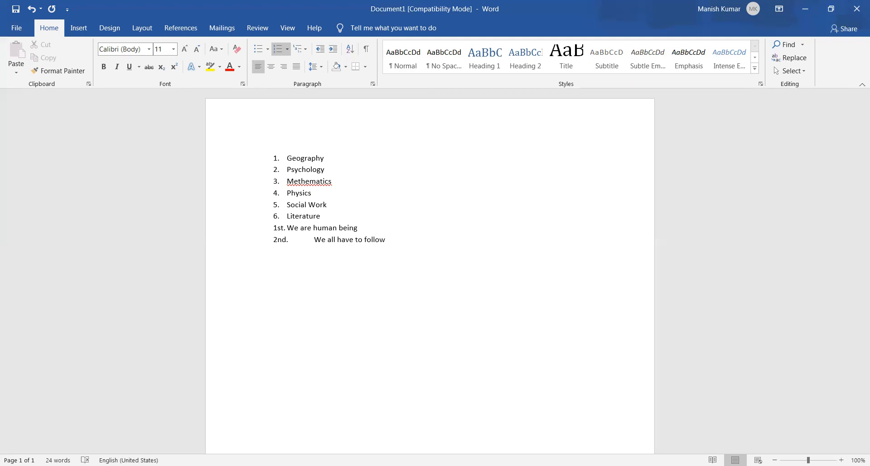
pyautogui.write('norms decided by our soc')
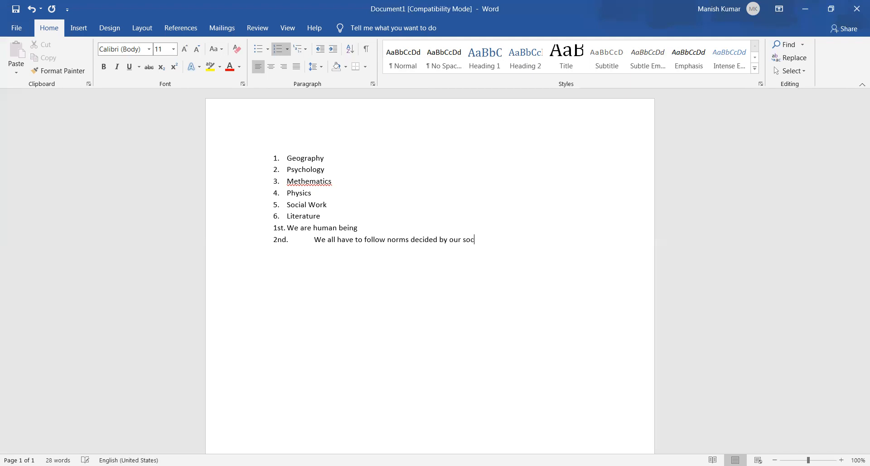
pyautogui.write('ietry')
pyautogui.press('BackSpace')
pyautogui.press('BackSpace')
pyautogui.press('BackSpace')
pyautogui.write('ty')
pyautogui.press('Return')
# Enter "Family is an institution where a child starts learning" as the third item and start the fourth
pyautogui.write('Family is an inst')
pyautogui.write('u')
pyautogui.press('BackSpace')
pyautogui.write('itution')
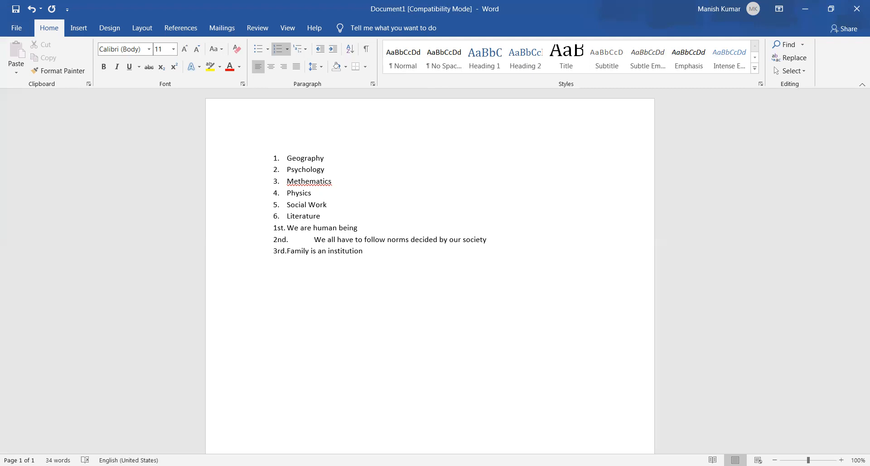
pyautogui.write('where a child starts learning')
pyautogui.press('Return')
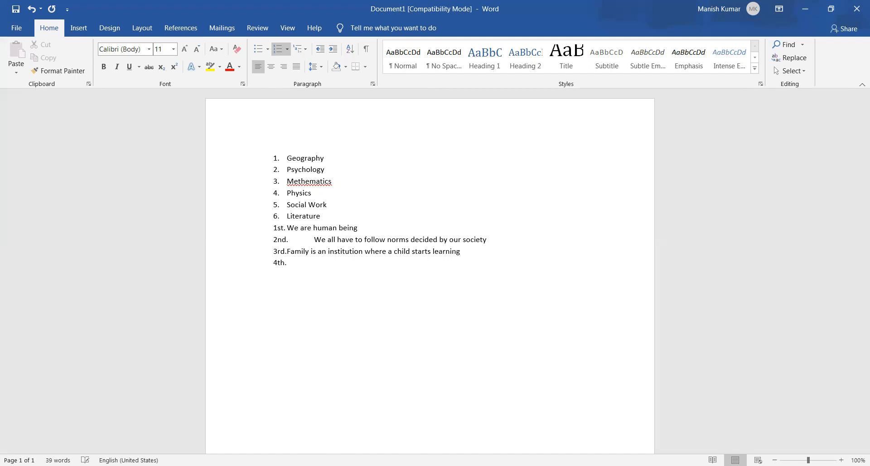
# Enter "Mother is the fisfirst teacher of a child" as the fourth item of the ordinal list
pyautogui.write('mother is the fisfirst teacher')
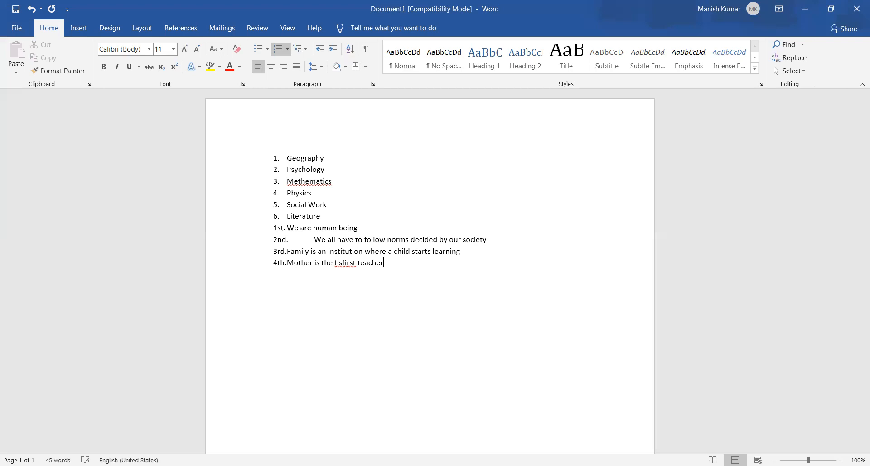
pyautogui.write(' of a child')
# Remove the numbering from all the text in the document by applying the None number format
pyautogui.hotkey('ctrl', 'a')
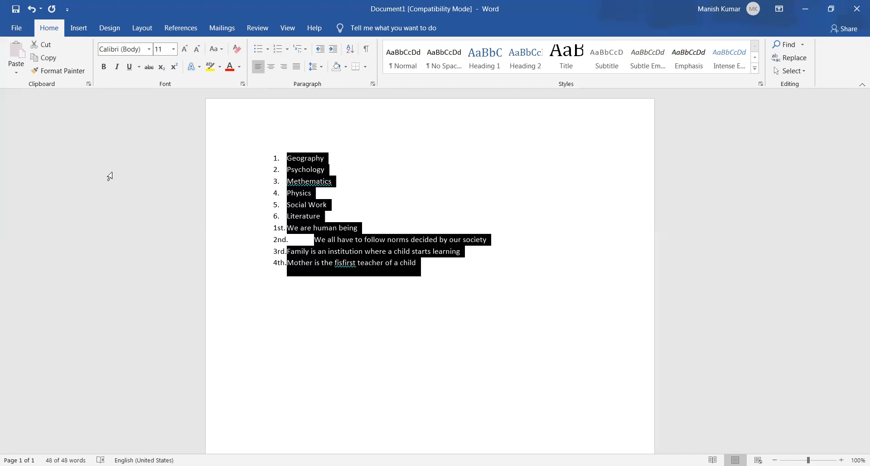
pyautogui.press('alt')
pyautogui.press('h')
pyautogui.press('f')
pyautogui.press('p')
pyautogui.hotkey('ctrl', 'shift', 'p')
pyautogui.hotkey('ctrl', 'u')
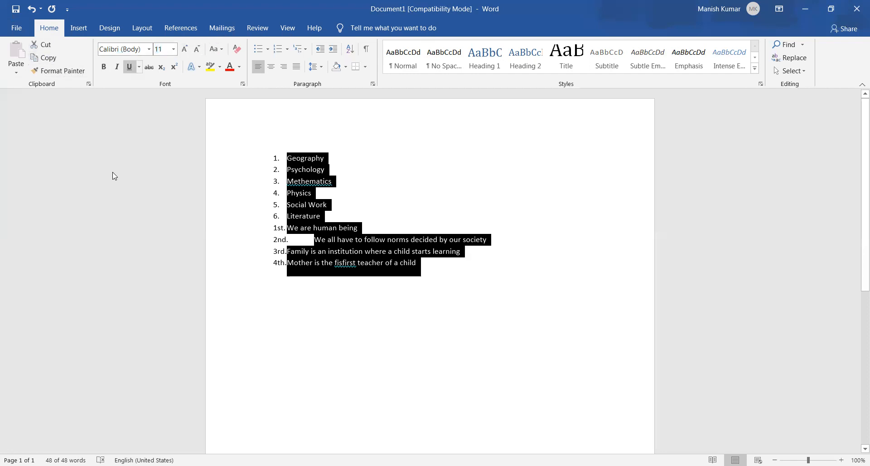
pyautogui.press('Right')
pyautogui.press('Right')
pyautogui.press('Right')
pyautogui.press('Right')
pyautogui.press('Right')
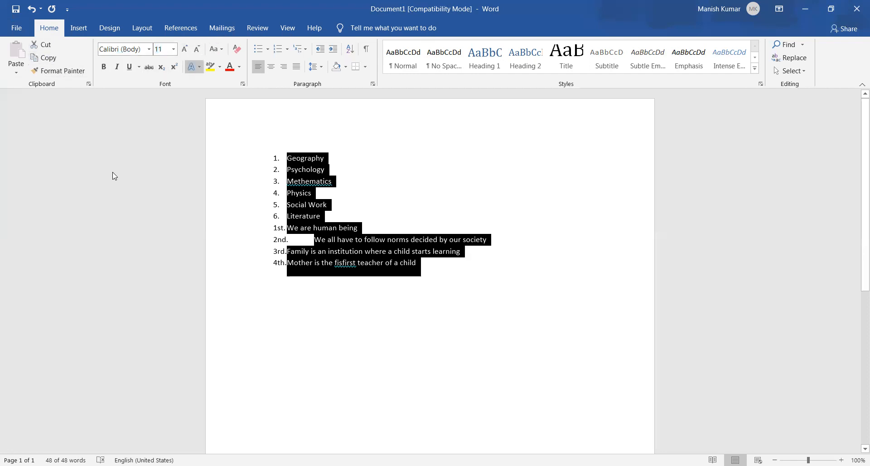
pyautogui.press('Right')
pyautogui.press('Right')
pyautogui.press('Right')
pyautogui.press('Right')
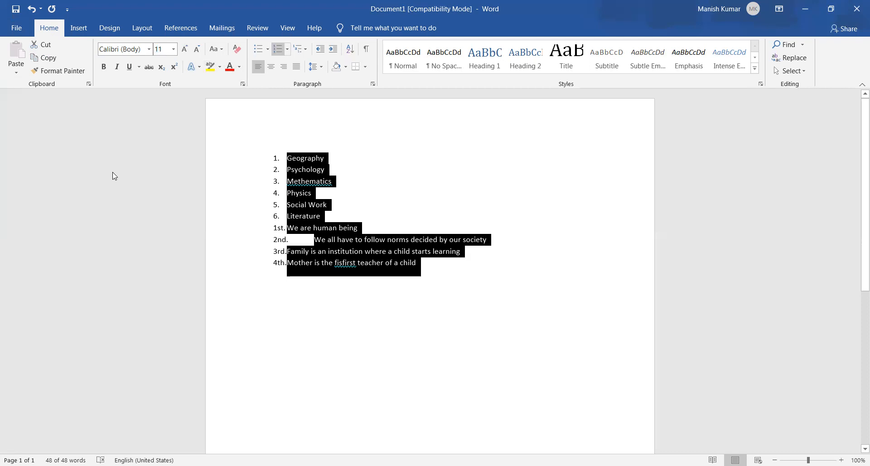
pyautogui.press('Right')
pyautogui.press('Return')
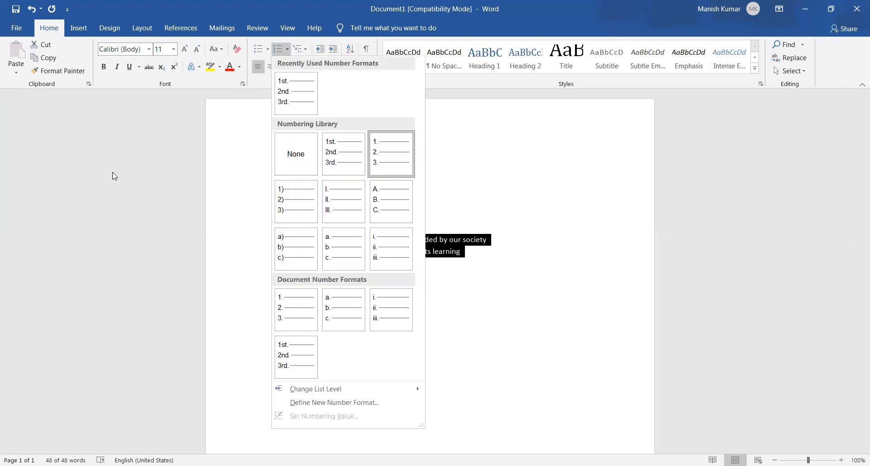
pyautogui.press('Left')
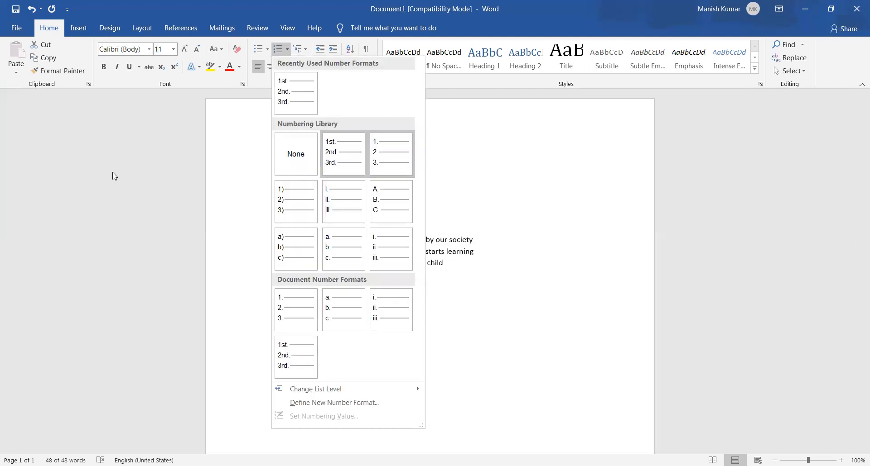
pyautogui.press('Right')
pyautogui.press('Up')
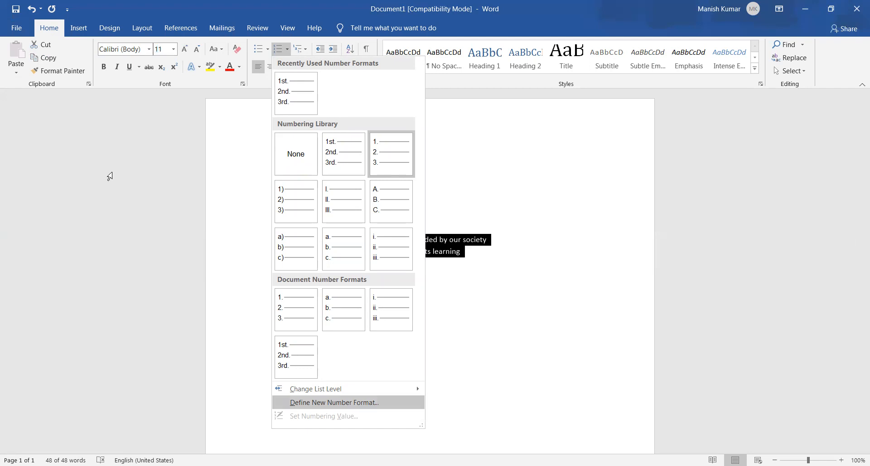
pyautogui.press('Up')
pyautogui.press('Up')
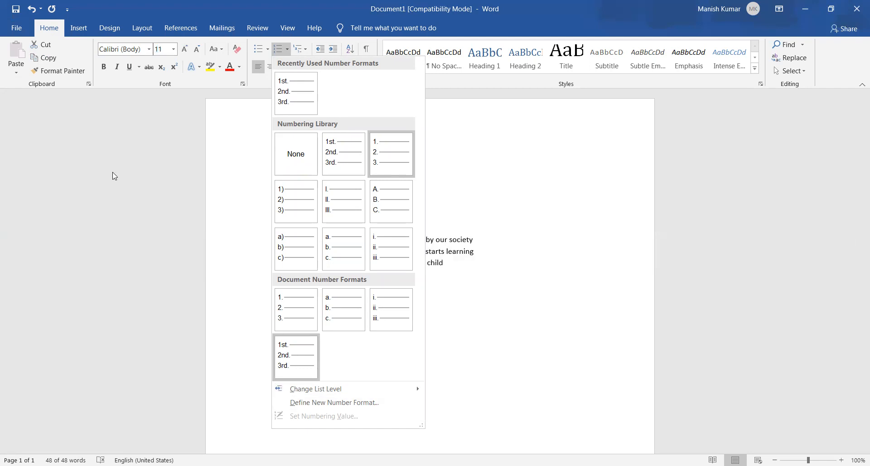
pyautogui.press('Down')
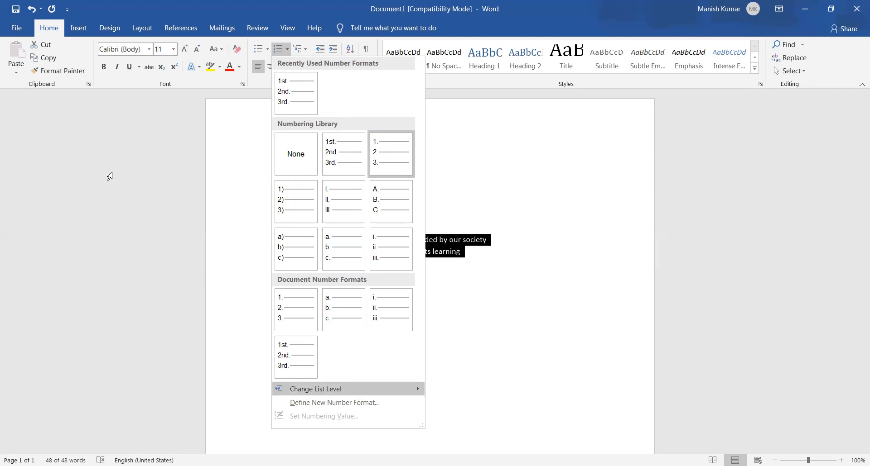
pyautogui.press('Down')
pyautogui.press('Down')
pyautogui.press('Down')
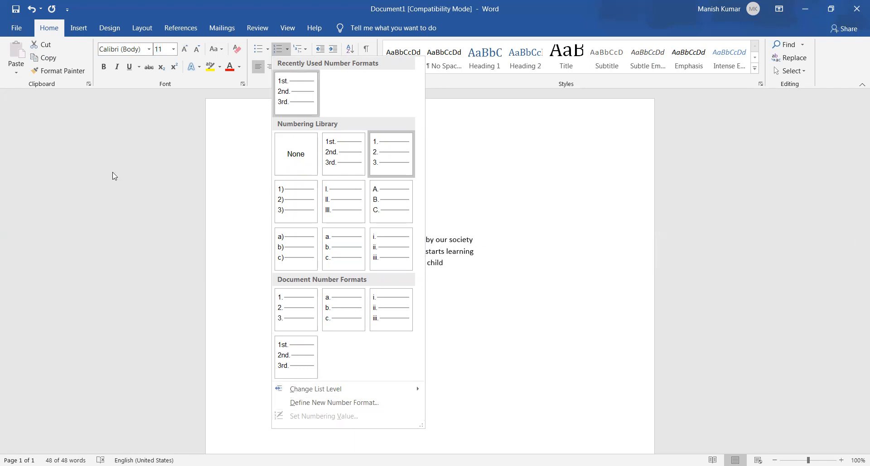
pyautogui.press('Down')
pyautogui.press('Down')
pyautogui.press('Up')
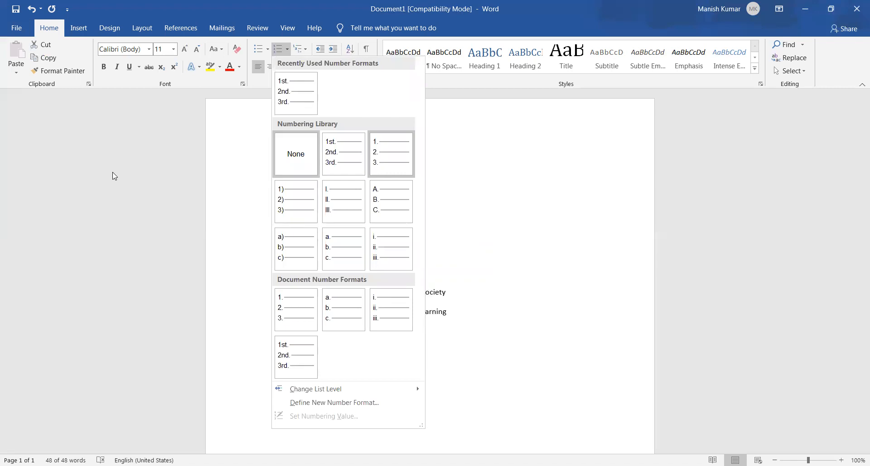
pyautogui.press('Return')
pyautogui.press('Up')
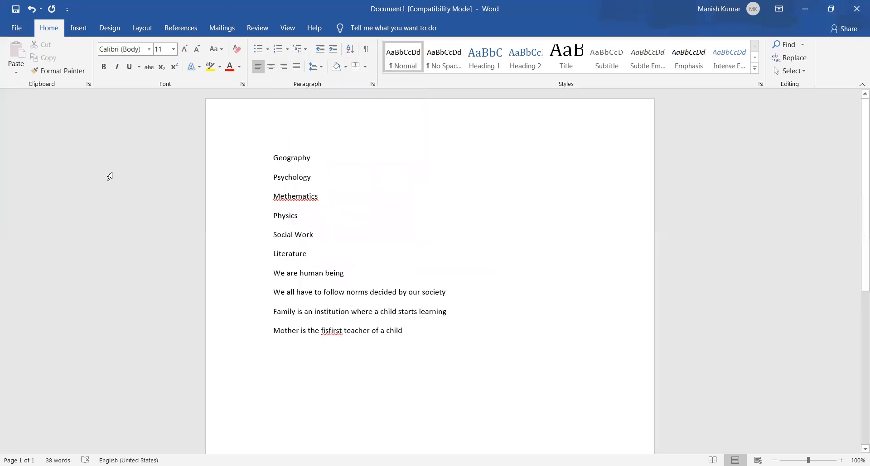